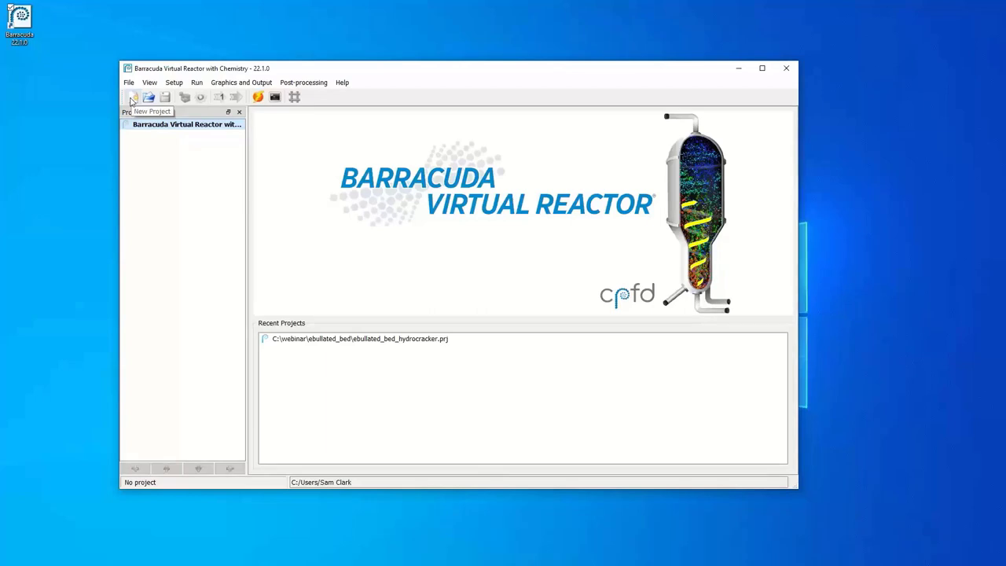
- Create a new project named compressible with the Compressible flow type and show its global settings
click(132, 98)
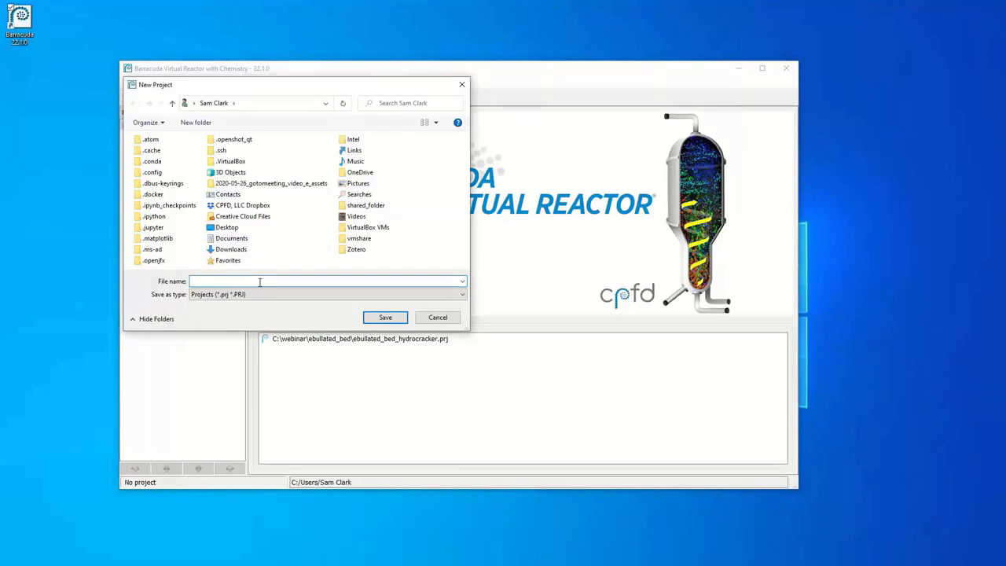
text(compressible)
key(Return)
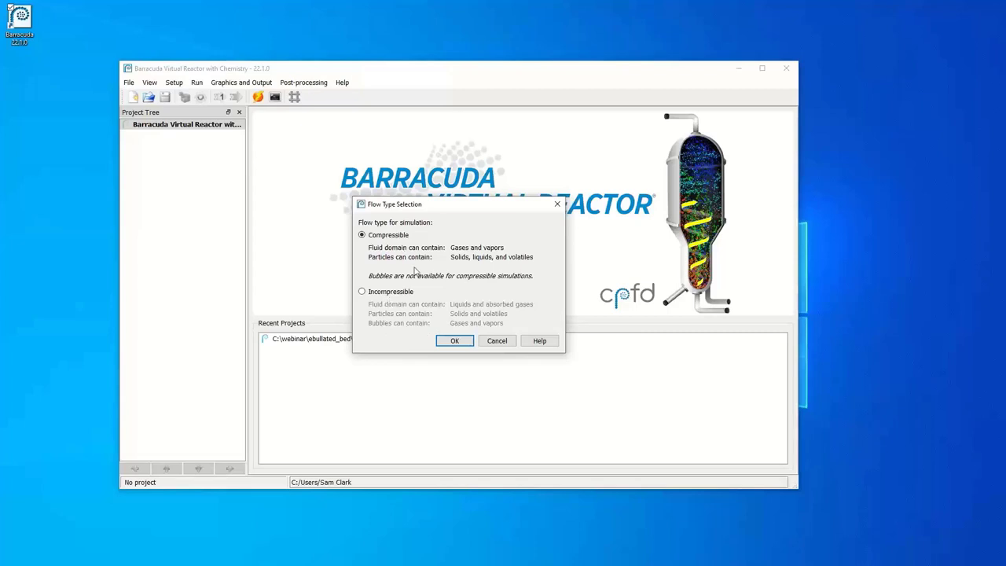
click(461, 344)
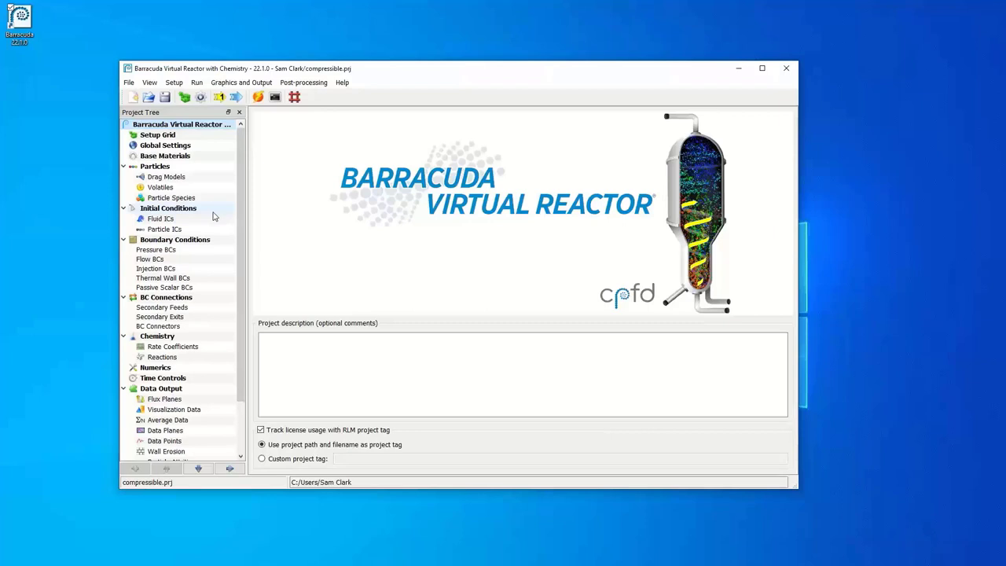
click(209, 147)
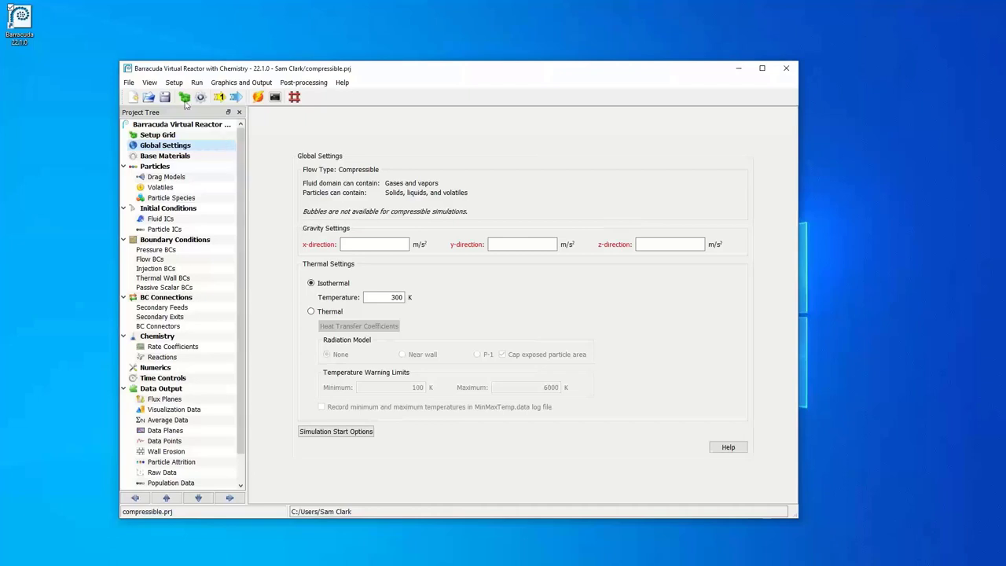
- Create a new project named incompressible with the Incompressible flow type and examine the liquid compressibility parameters in its global settings
click(133, 98)
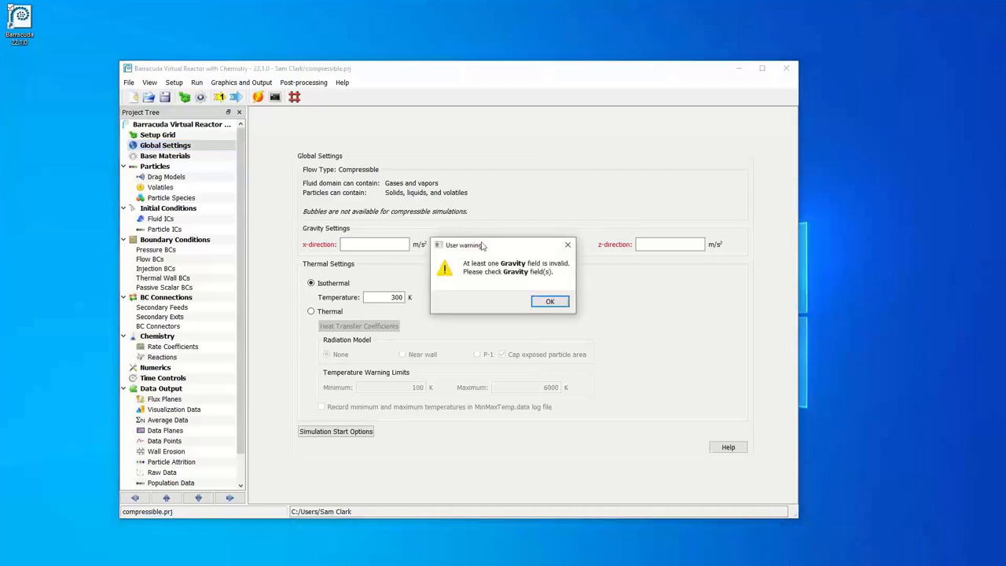
click(554, 299)
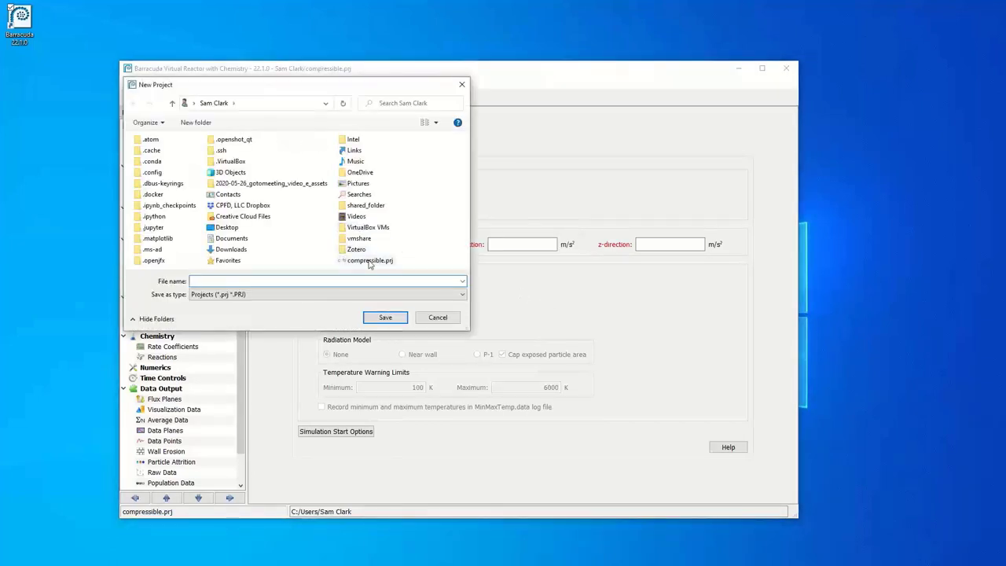
text(incompressible)
key(Return)
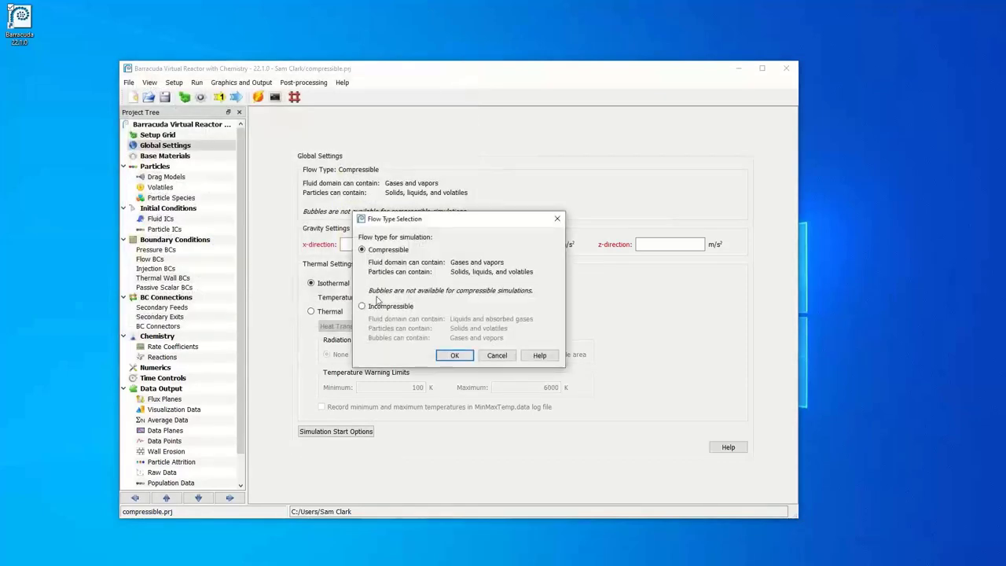
click(372, 309)
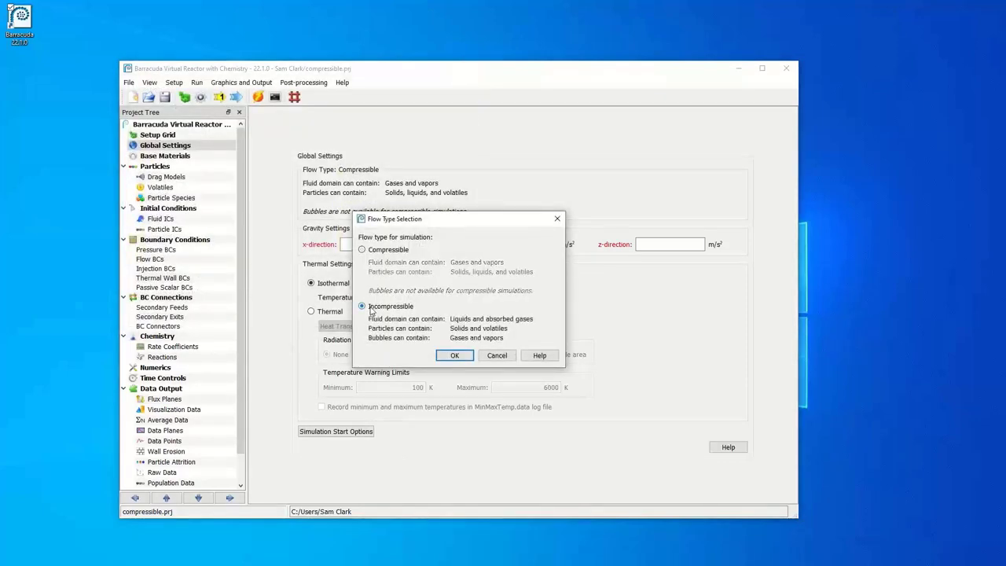
click(456, 356)
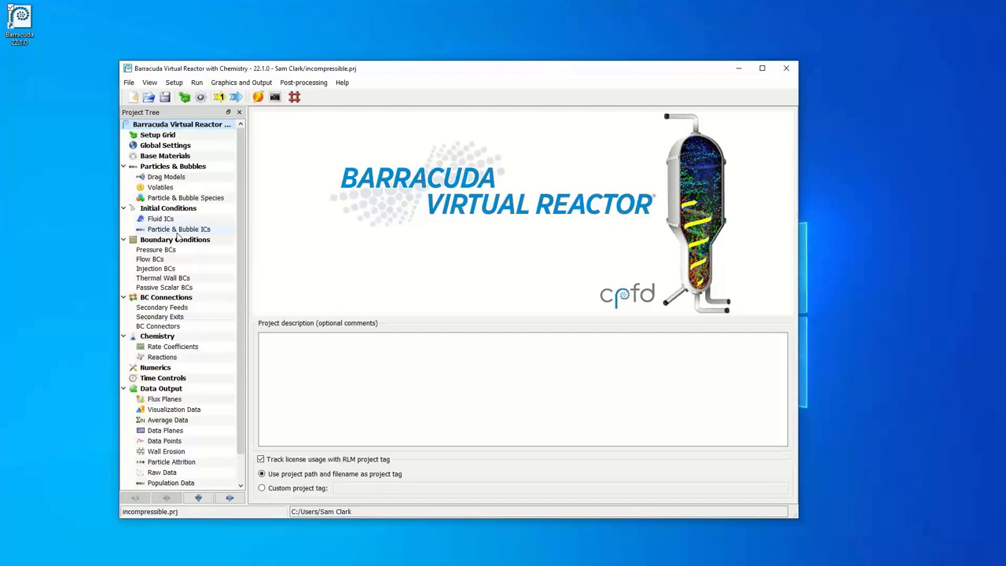
click(188, 145)
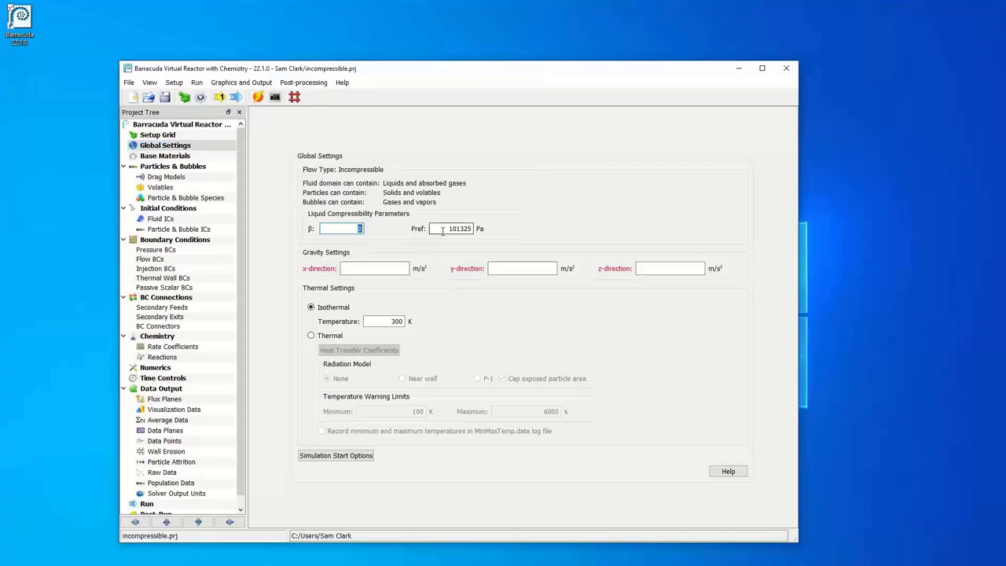
drag(448, 227, 475, 229)
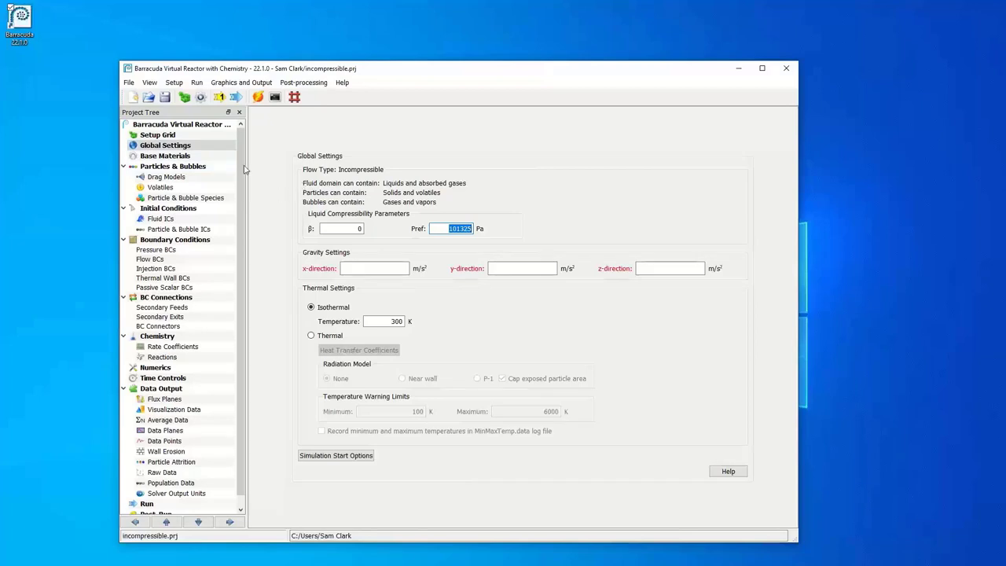
- Open the recent project ebullated_bed_hydrocracker.prj
click(128, 81)
mouse_move(164, 117)
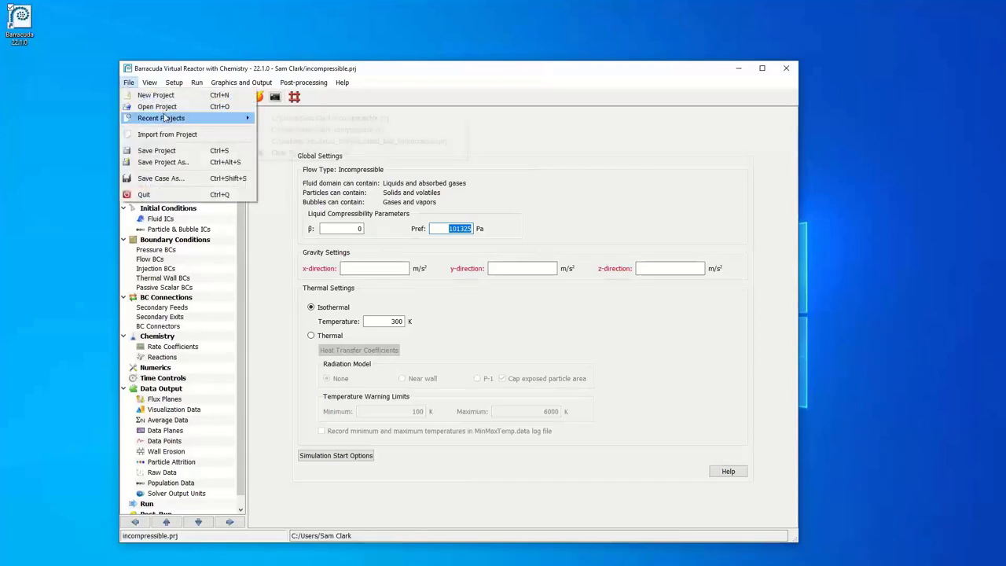
click(327, 142)
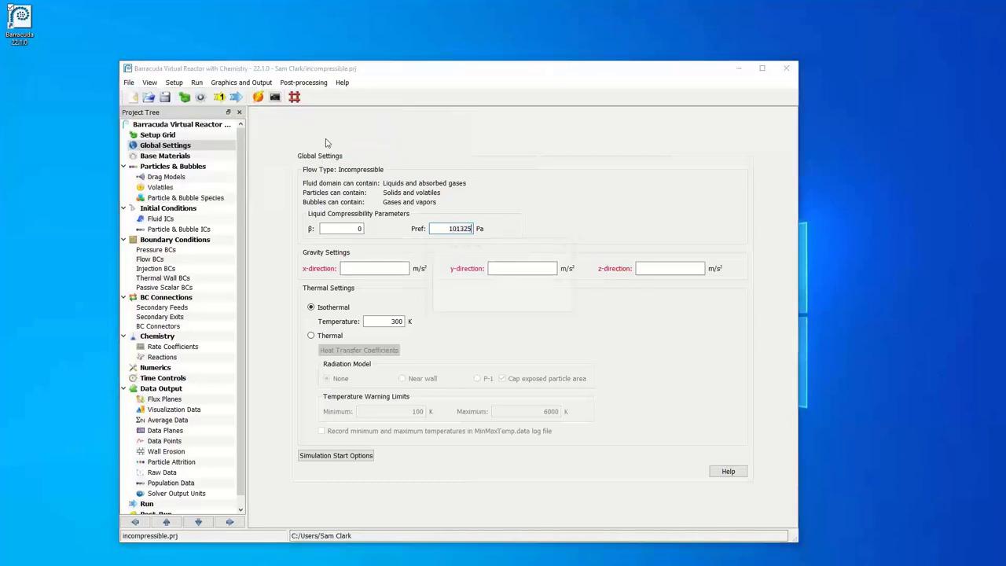
click(555, 304)
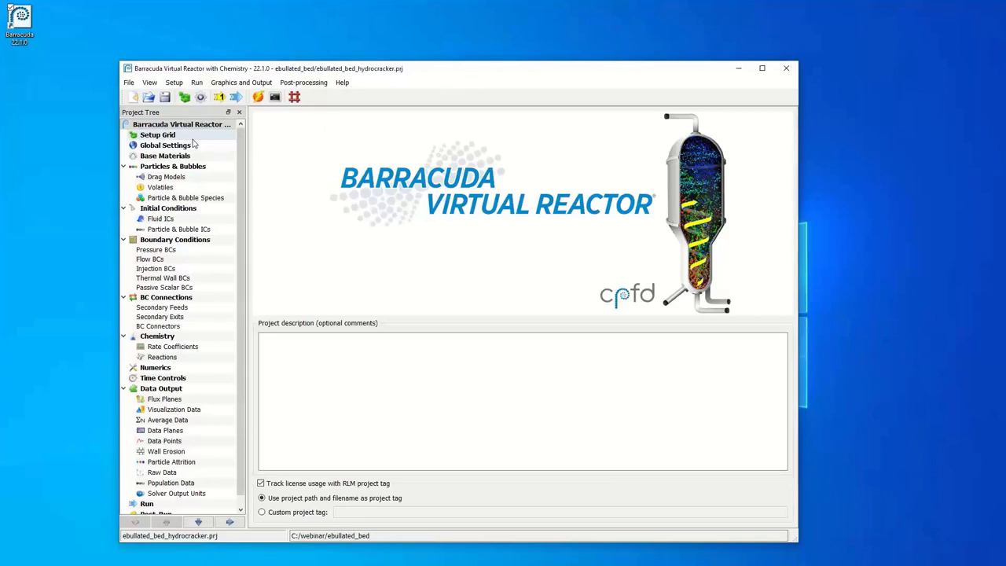
- Review the project's base materials, examining the evaporation model of Diesel and the gas absorption model of H2 without changing them
click(165, 156)
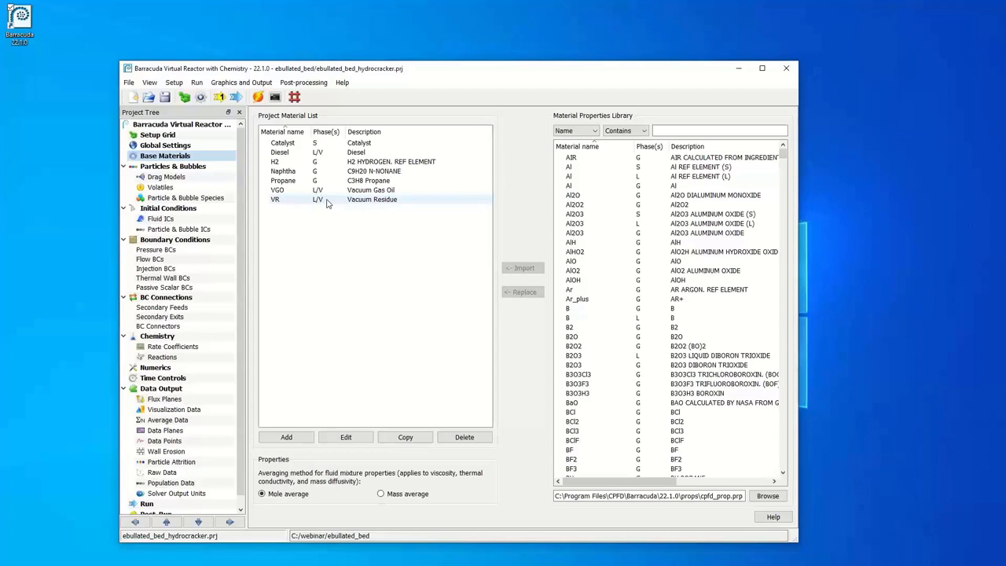
click(330, 145)
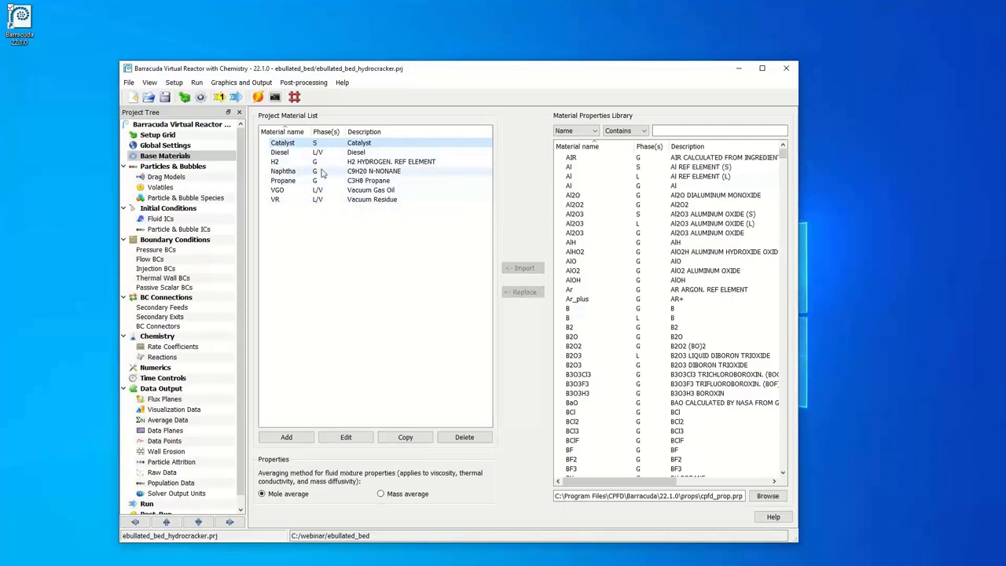
double_click(292, 153)
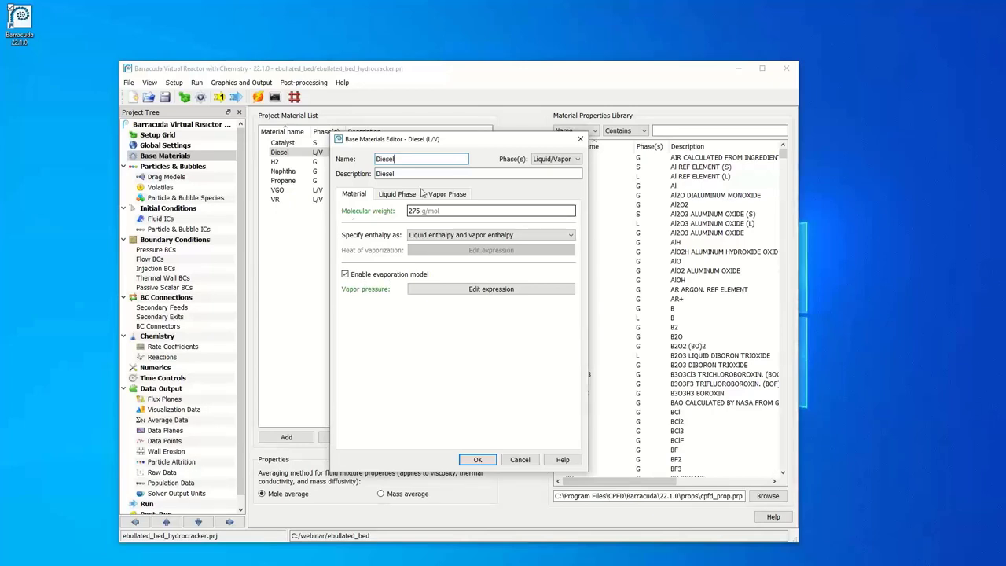
click(519, 460)
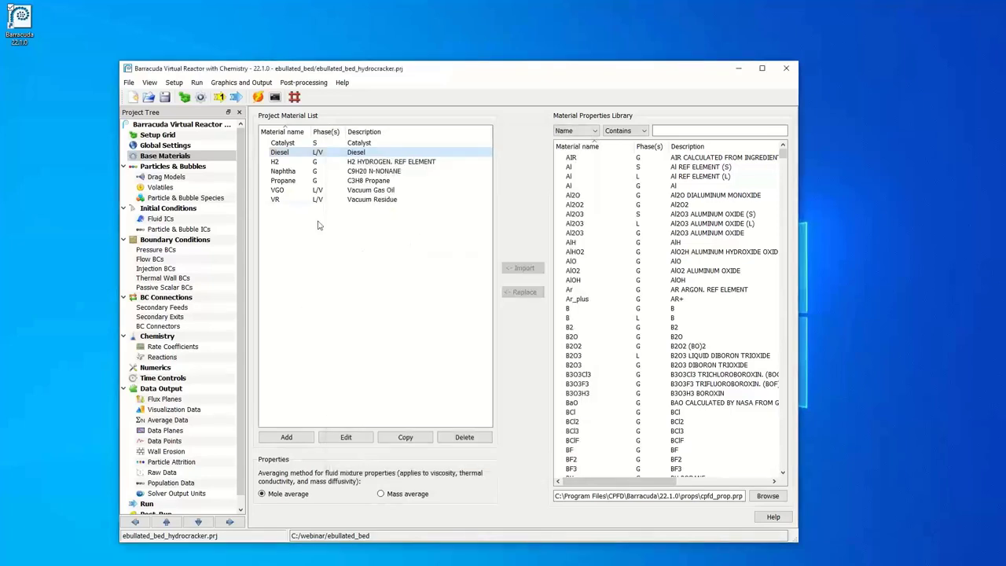
click(276, 164)
double_click(277, 163)
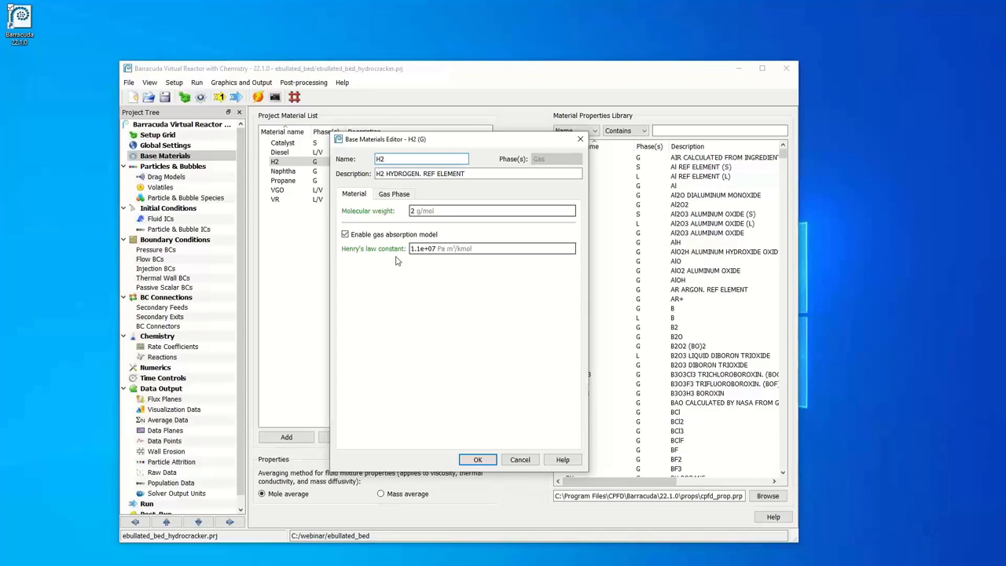
click(519, 460)
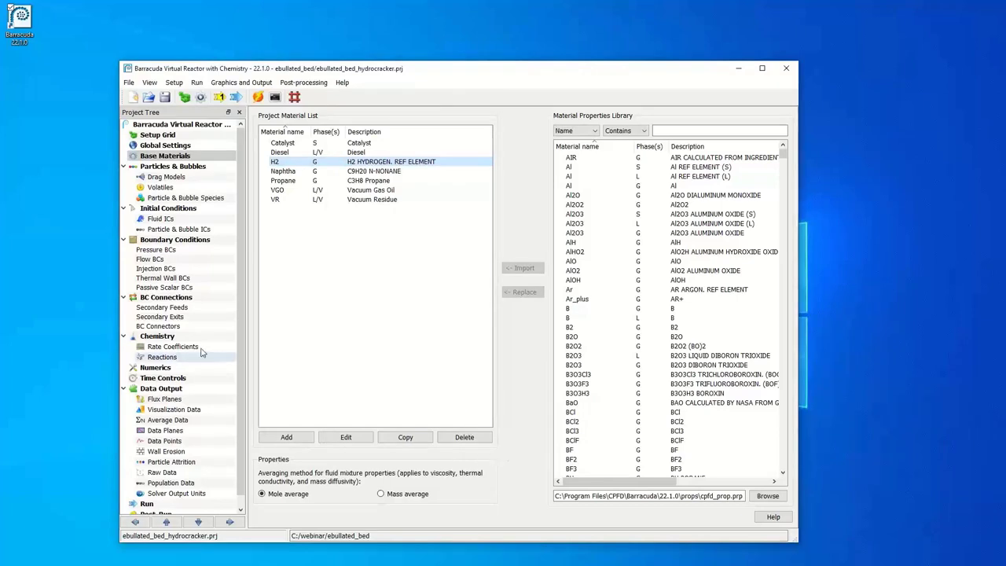
- Review the particle and bubble settings and the available drag models, including Tomiyama-Roghair and the user-defined Tomiyama model
click(186, 168)
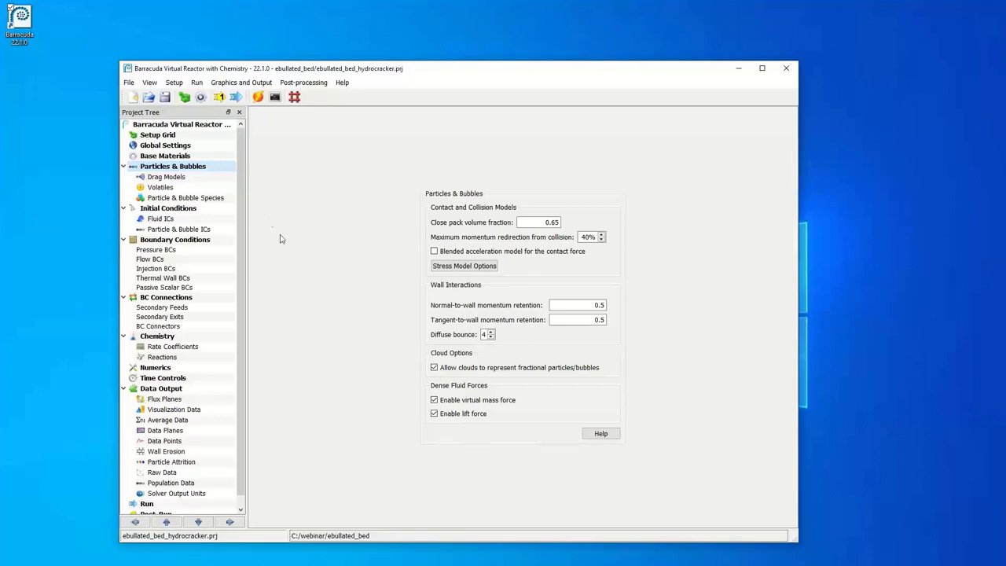
click(167, 177)
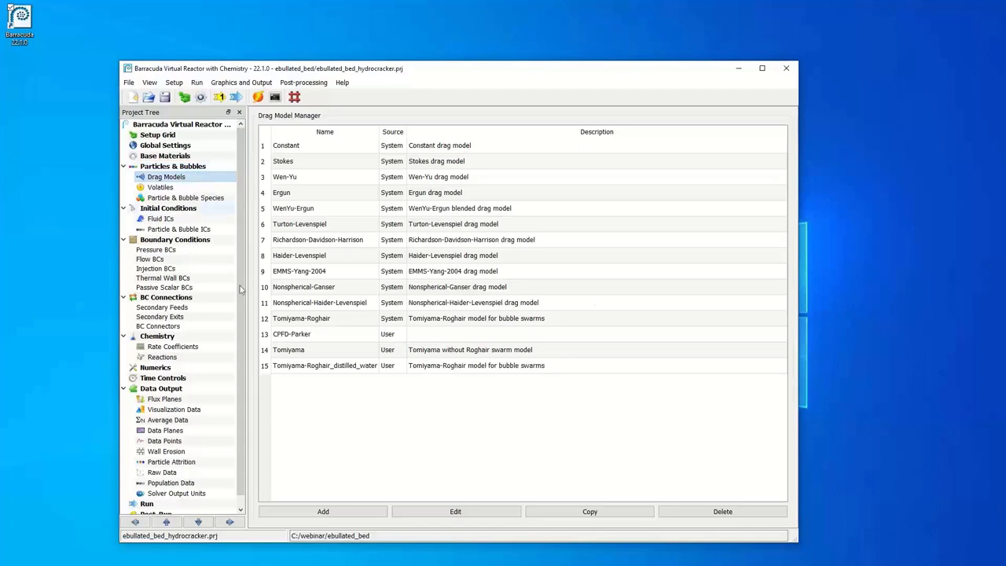
click(473, 320)
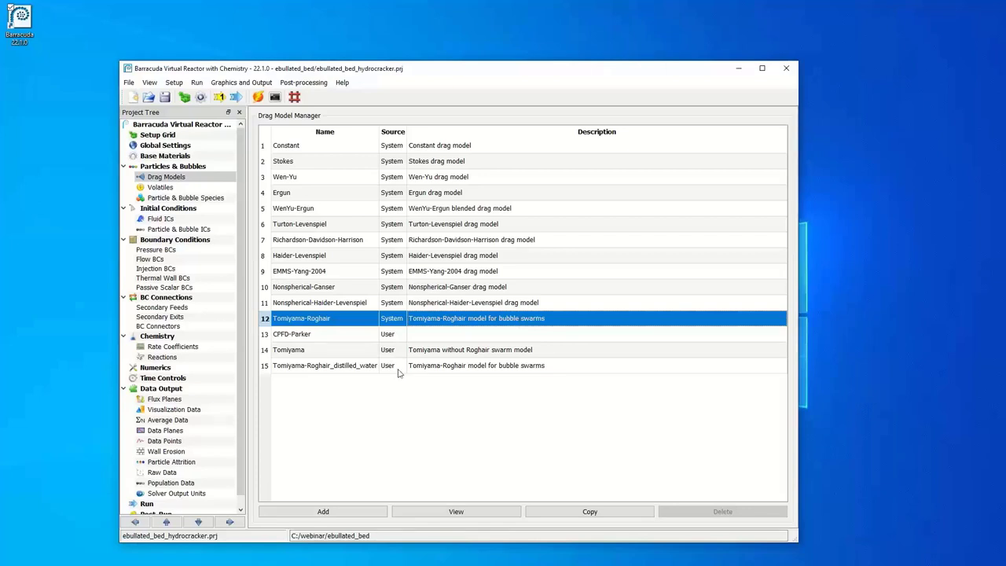
click(358, 355)
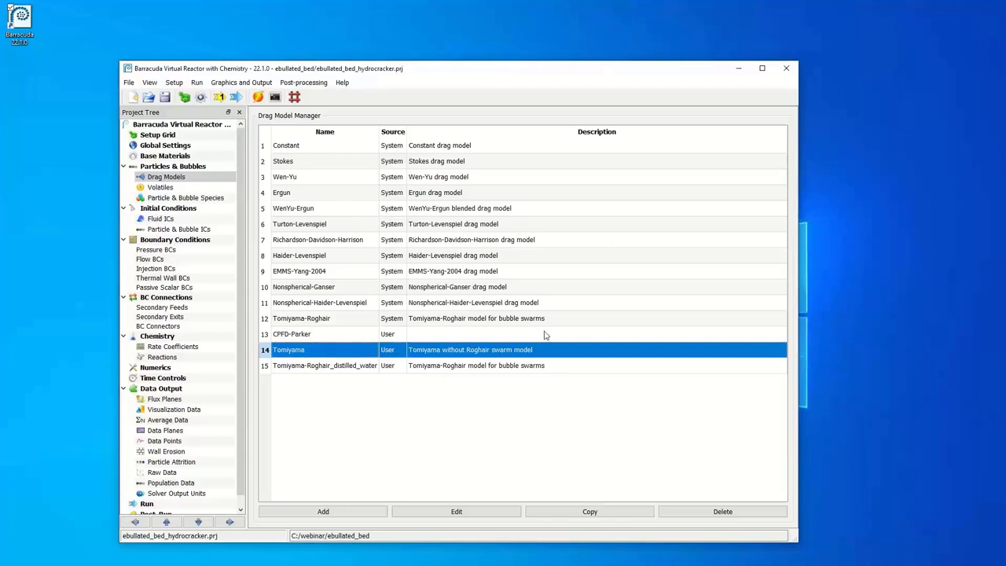
- Examine the bubble species definition, including its applied materials and drag model choices, and leave it unchanged
click(203, 199)
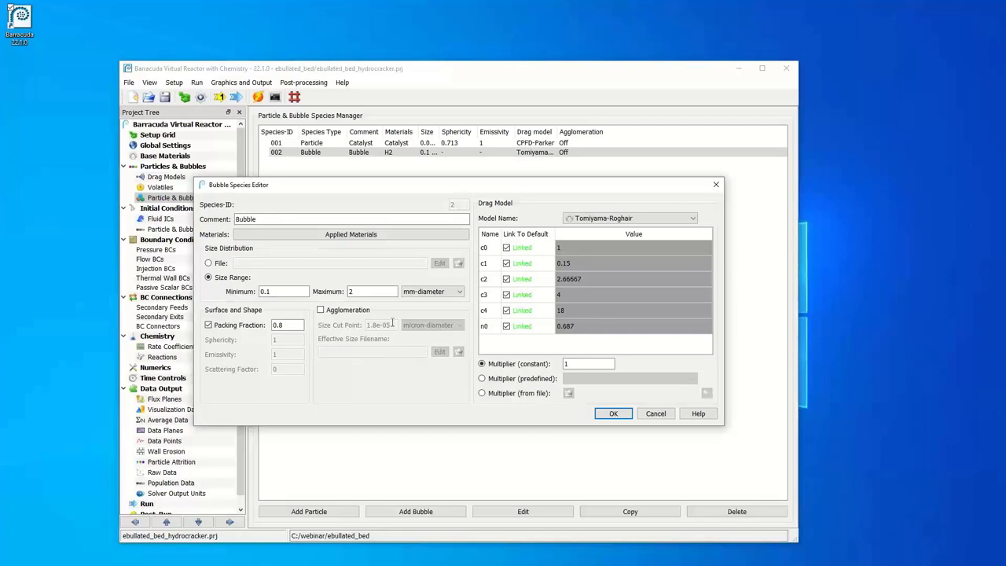
click(380, 235)
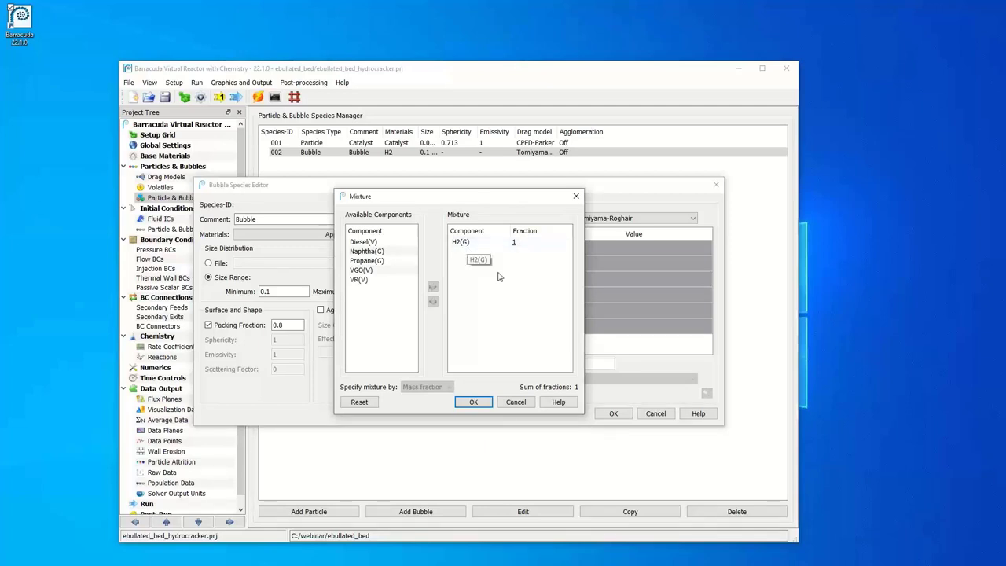
click(519, 406)
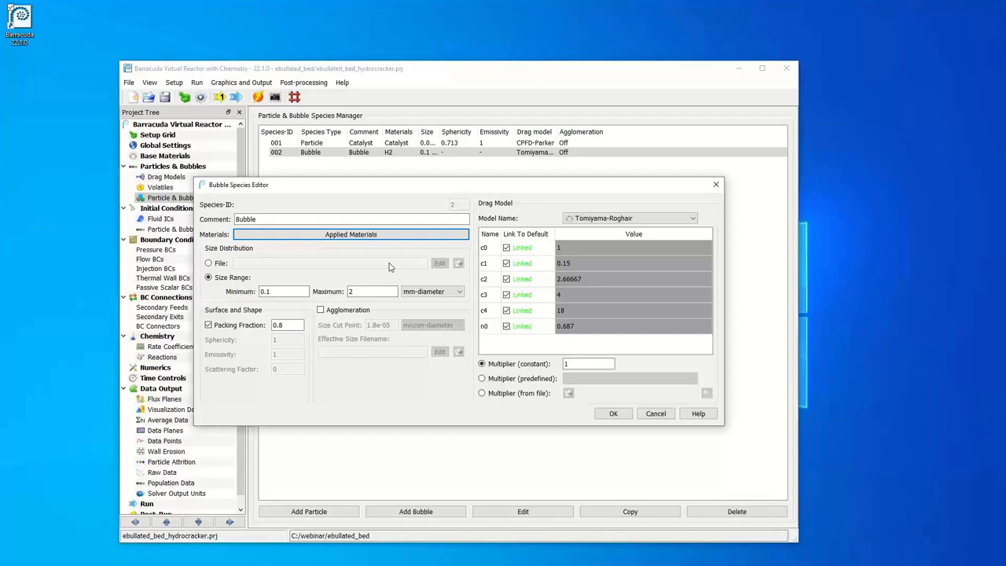
click(634, 221)
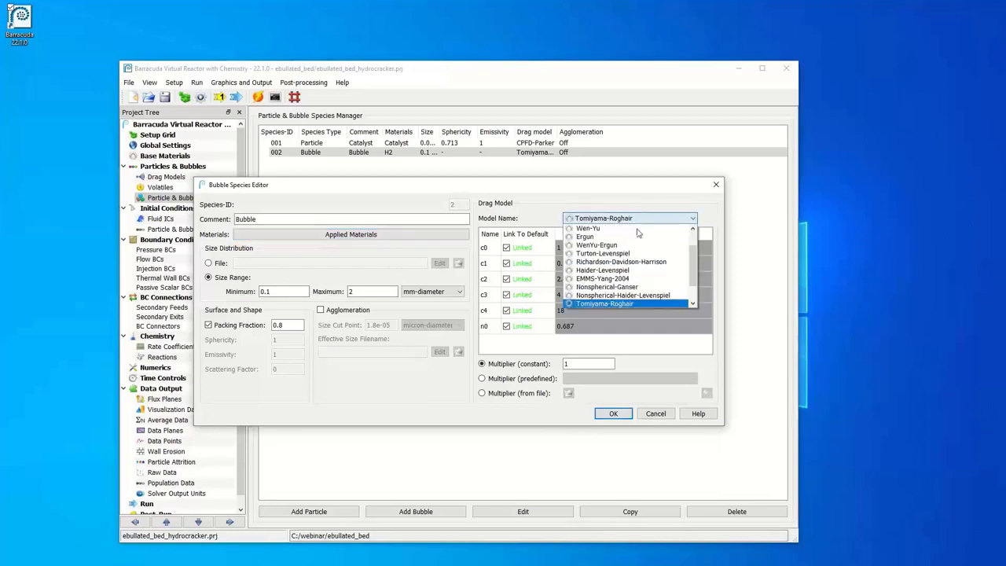
click(593, 221)
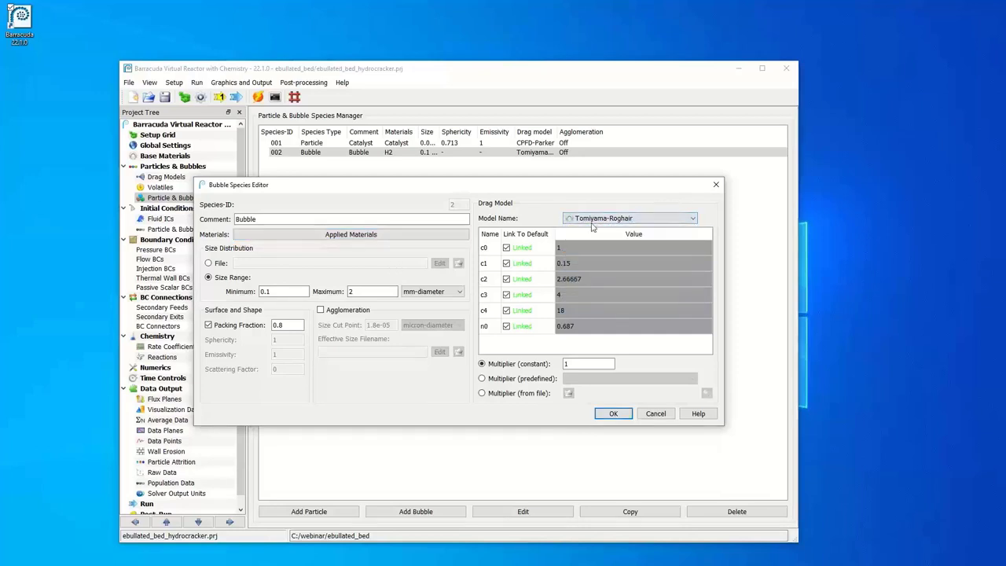
click(664, 416)
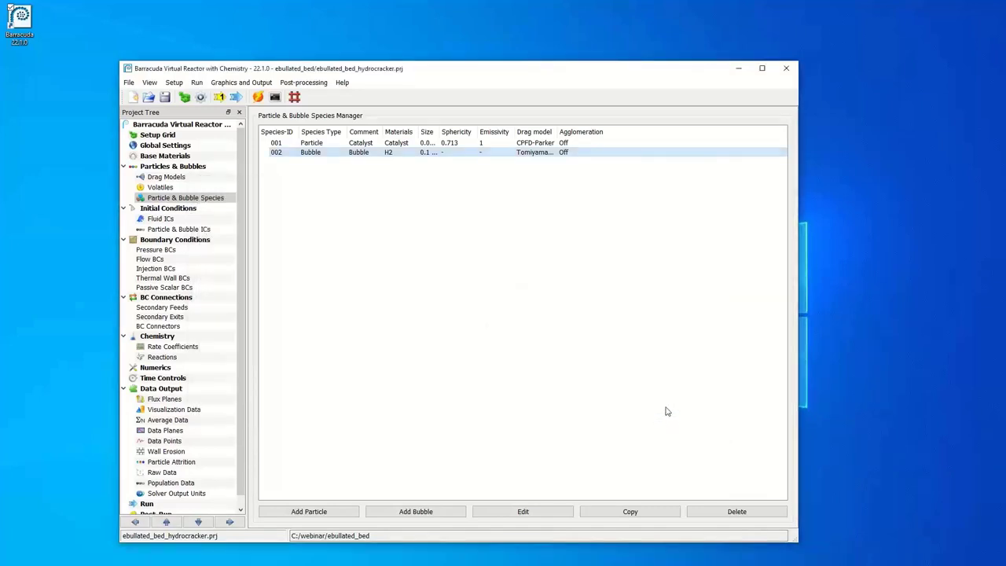
- Examine the fluid initial condition and its fluid species mixture without changes, and show the particle and bubble initial conditions
click(182, 220)
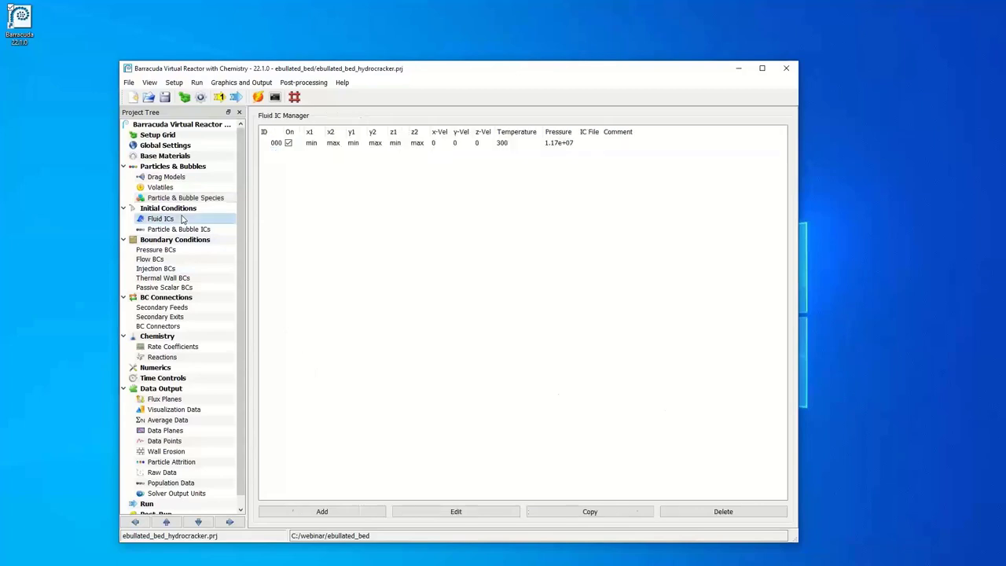
double_click(375, 145)
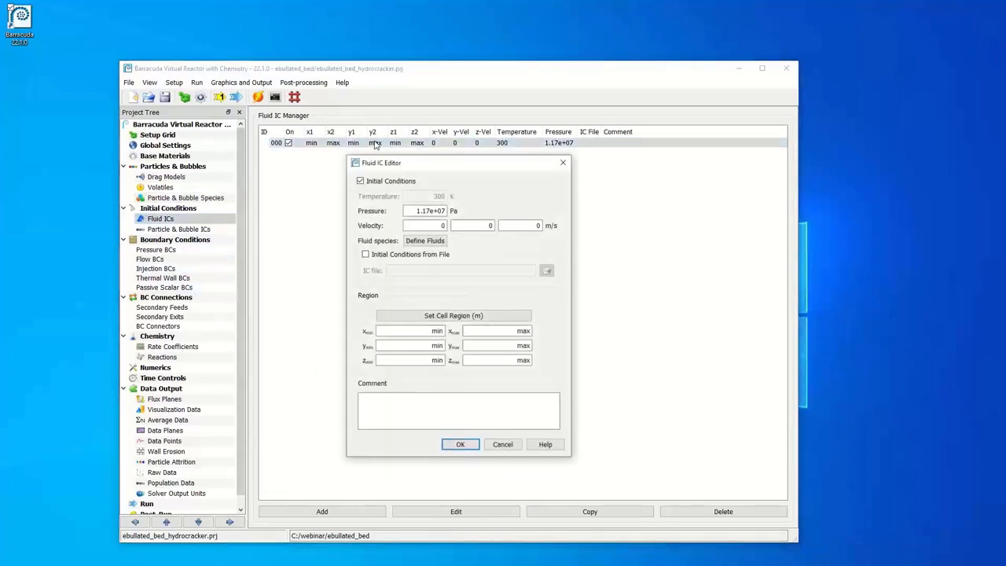
click(425, 242)
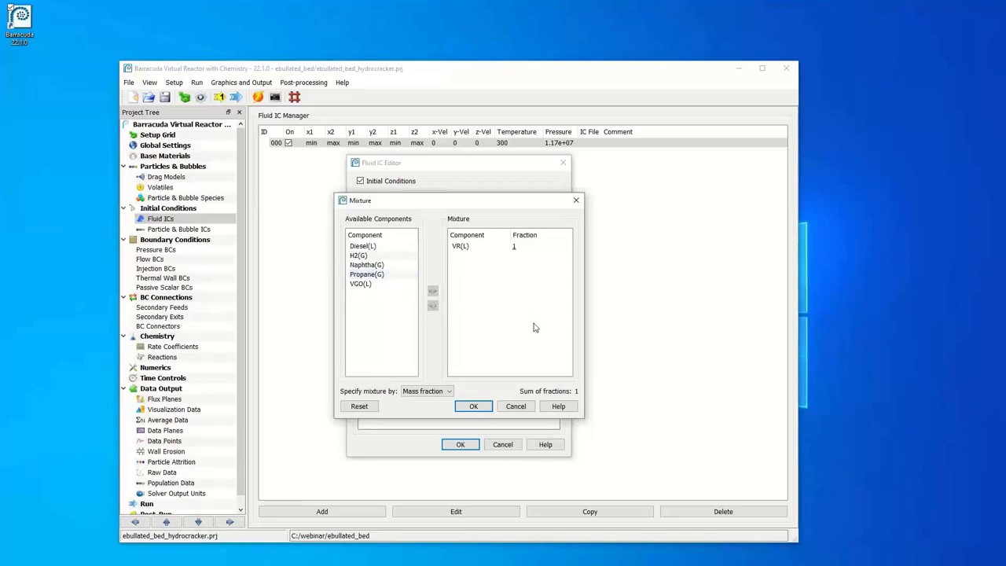
click(521, 407)
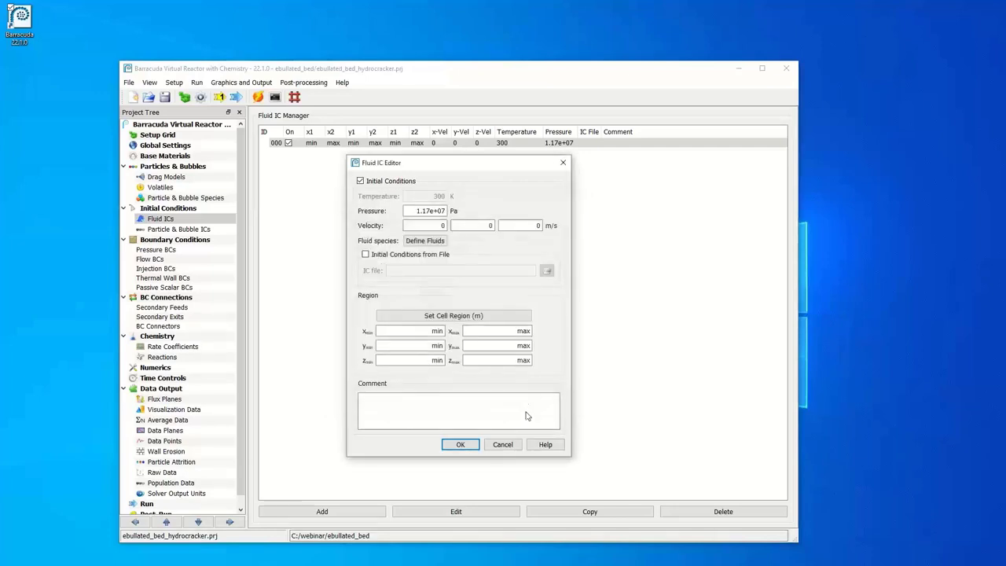
click(503, 445)
click(210, 230)
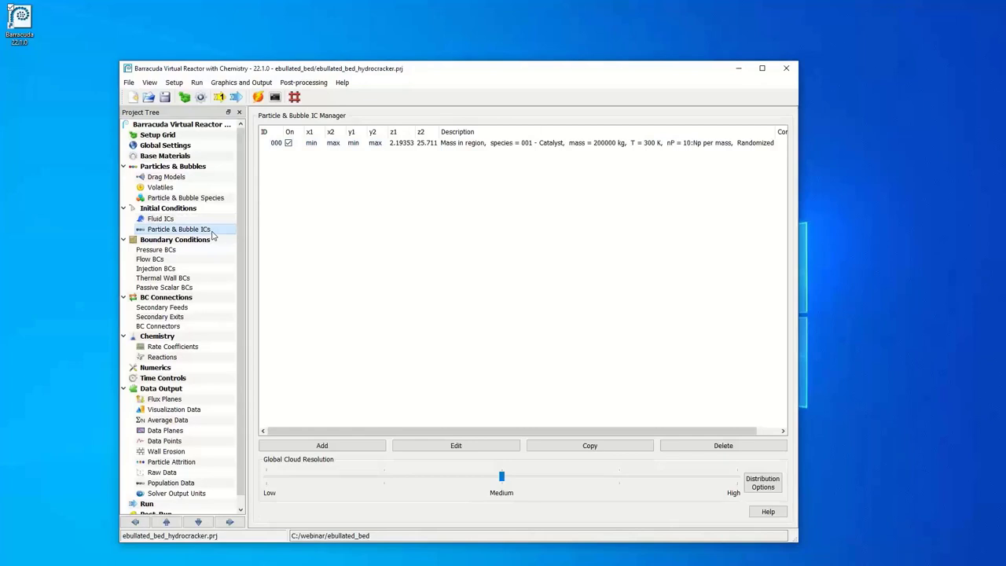
- Examine the catalyst's particle initial condition, including its mass, region and cloud resolution, and leave it unchanged
click(431, 146)
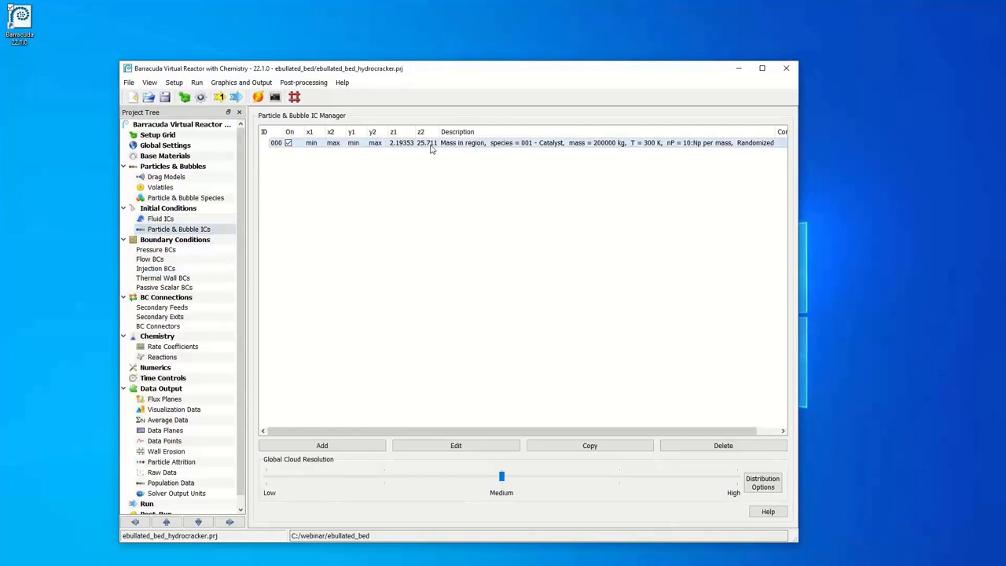
double_click(431, 146)
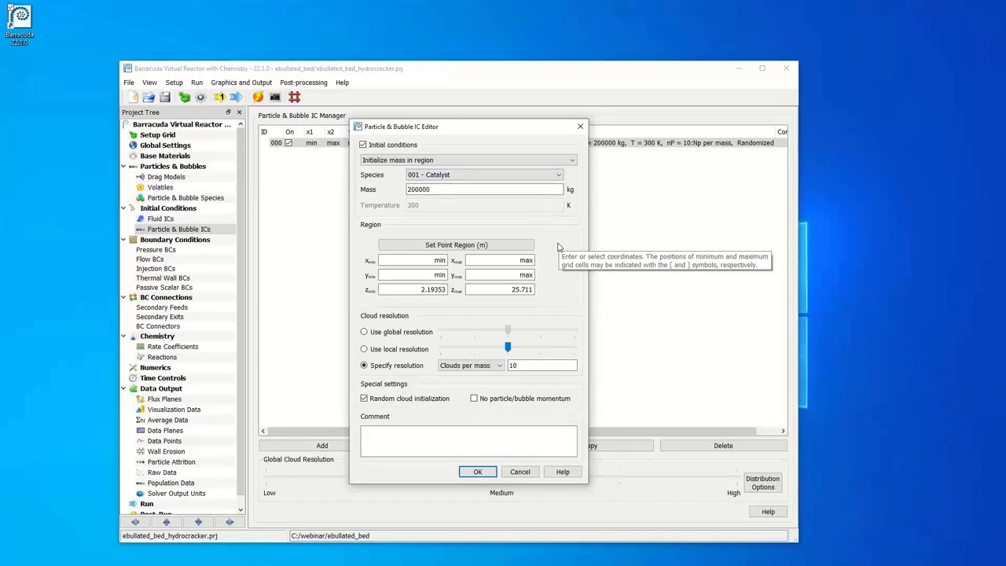
click(526, 472)
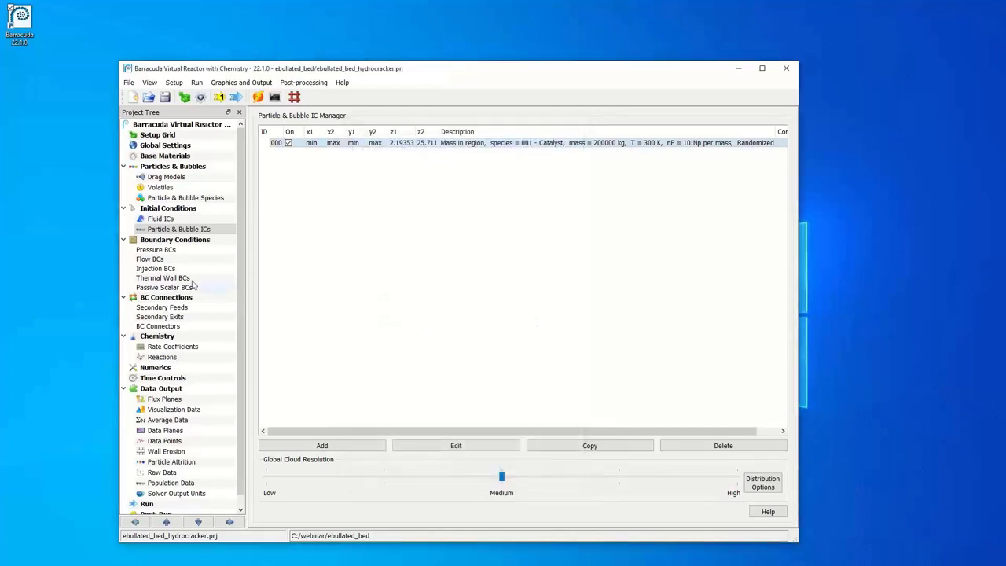
- Review the outlet pressure boundary condition's location, flux plane, fluid, particle/bubble and tracer settings without changing them
click(189, 250)
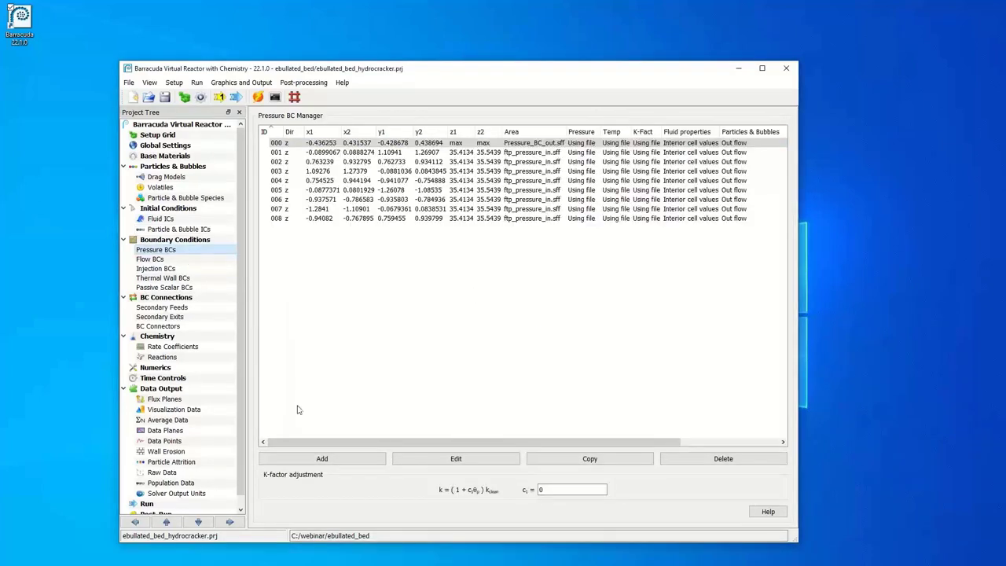
double_click(434, 145)
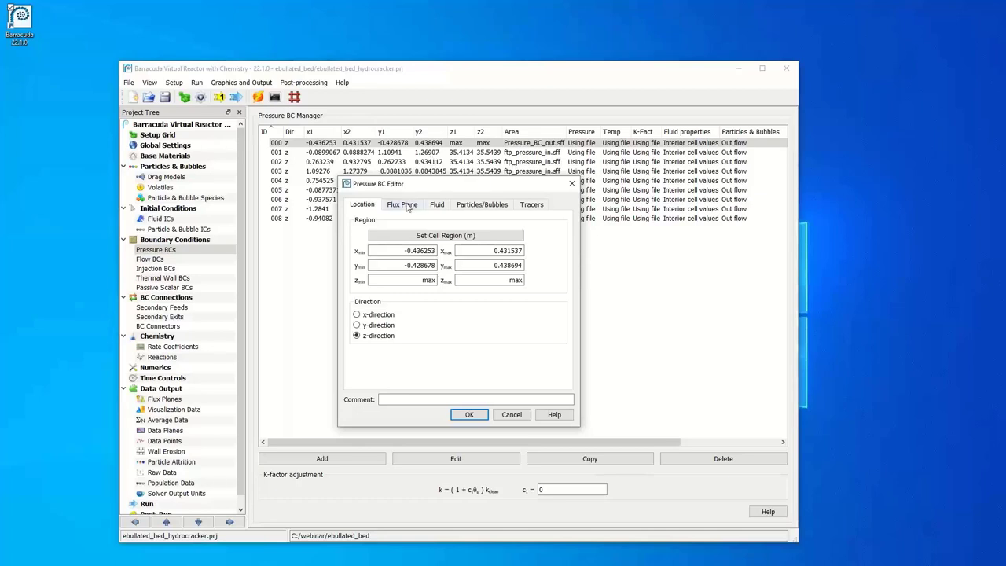
click(406, 207)
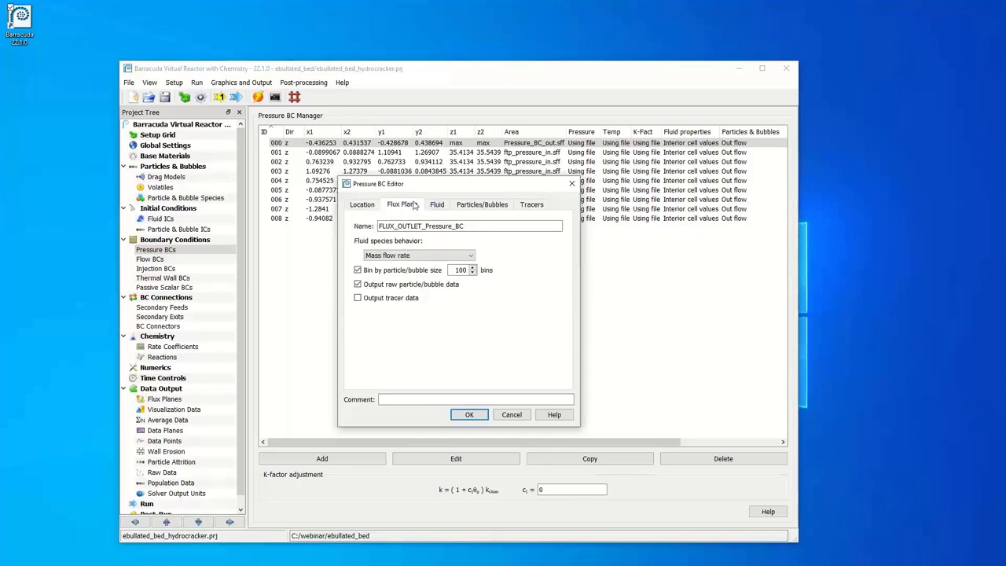
click(364, 206)
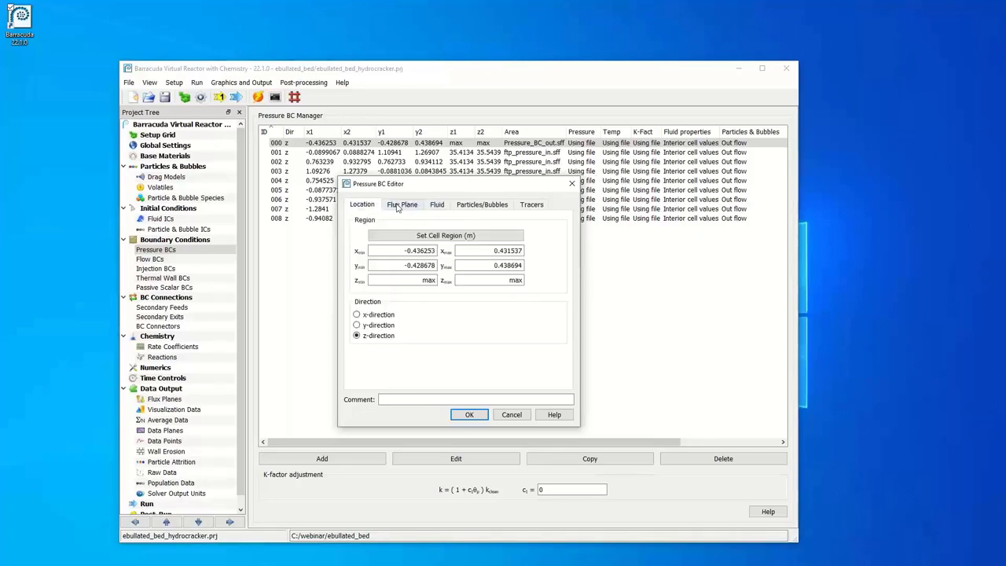
click(402, 207)
click(438, 207)
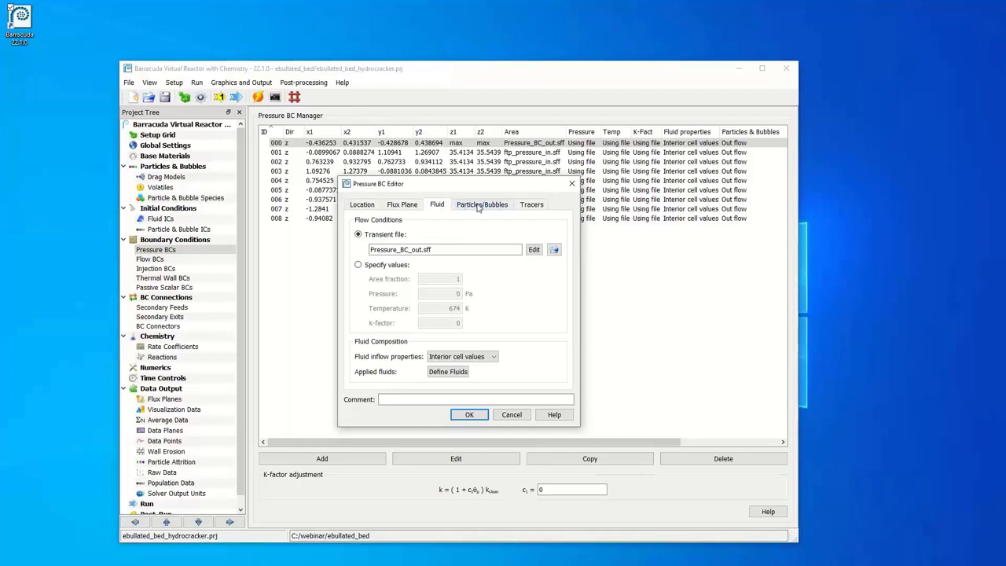
click(477, 206)
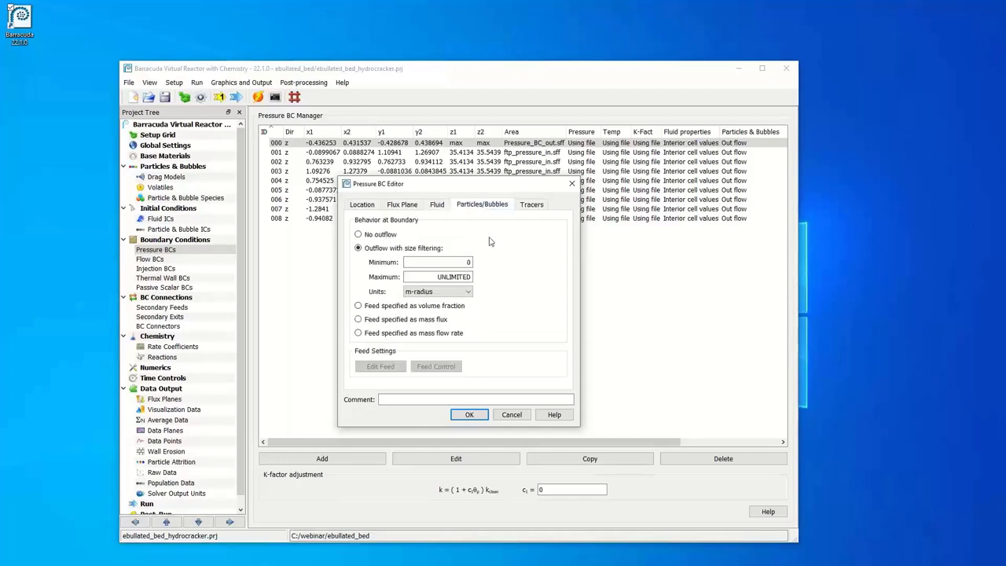
click(521, 211)
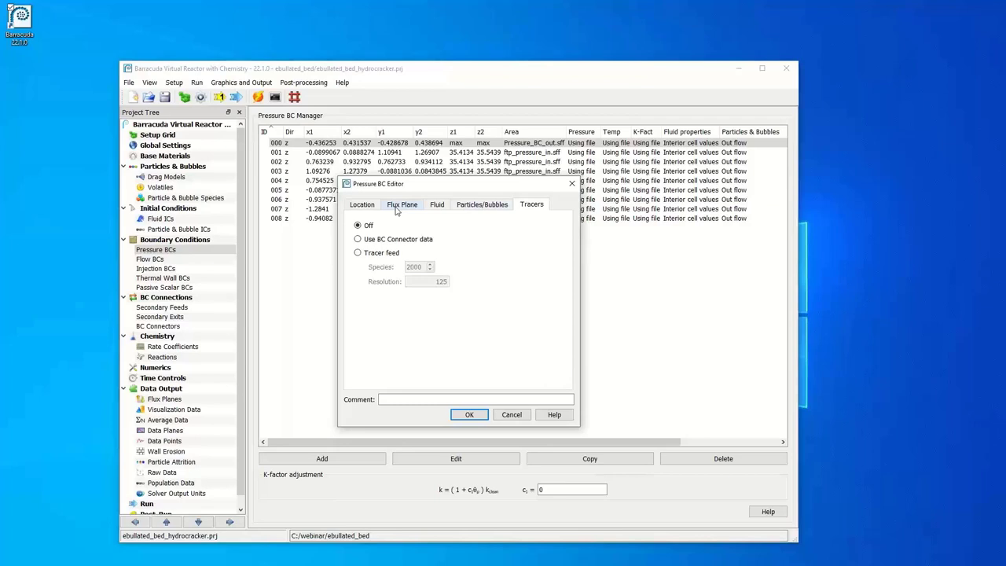
click(369, 208)
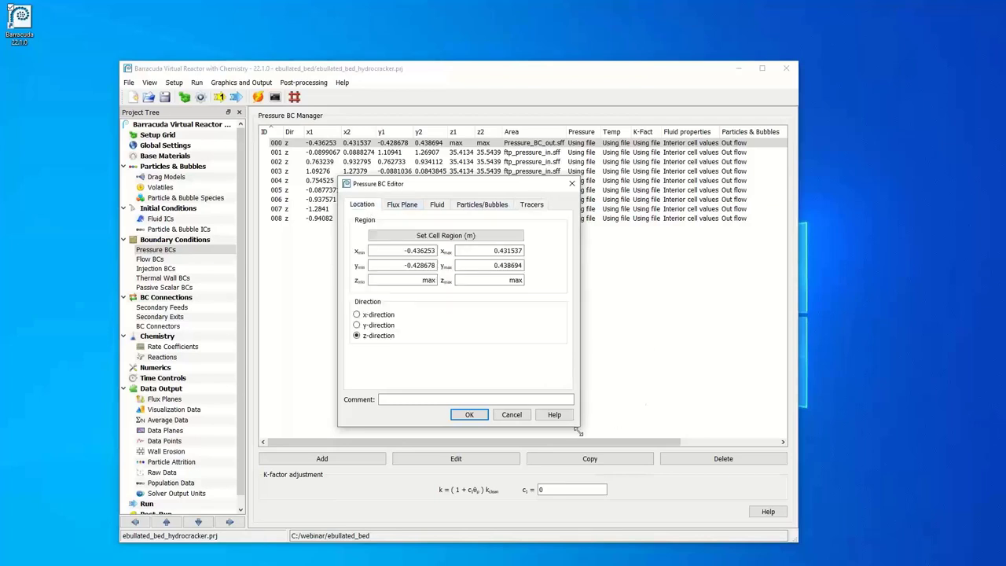
click(519, 422)
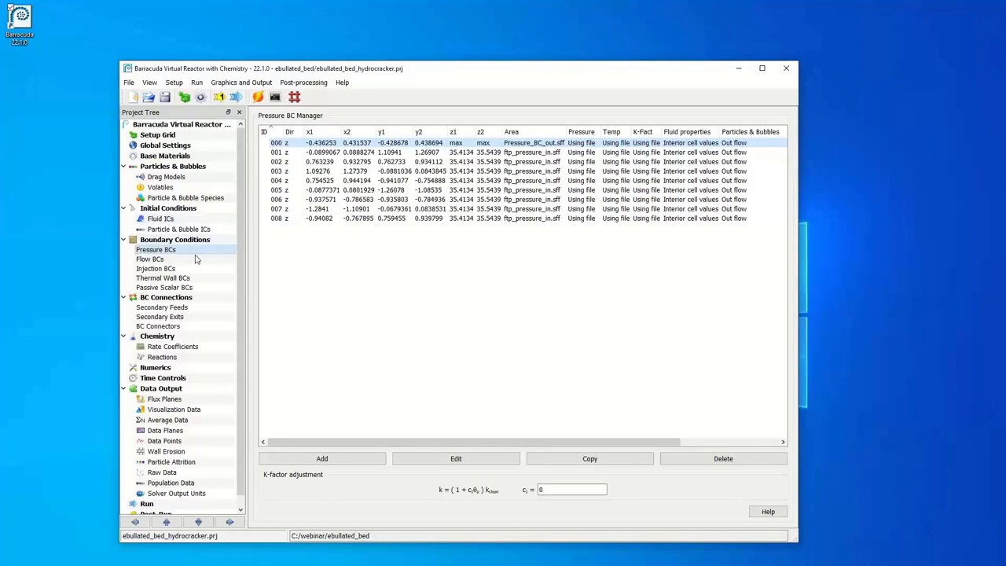
- Examine the passive scalar boundary conditions and the settings for a new one, without adding it
click(198, 289)
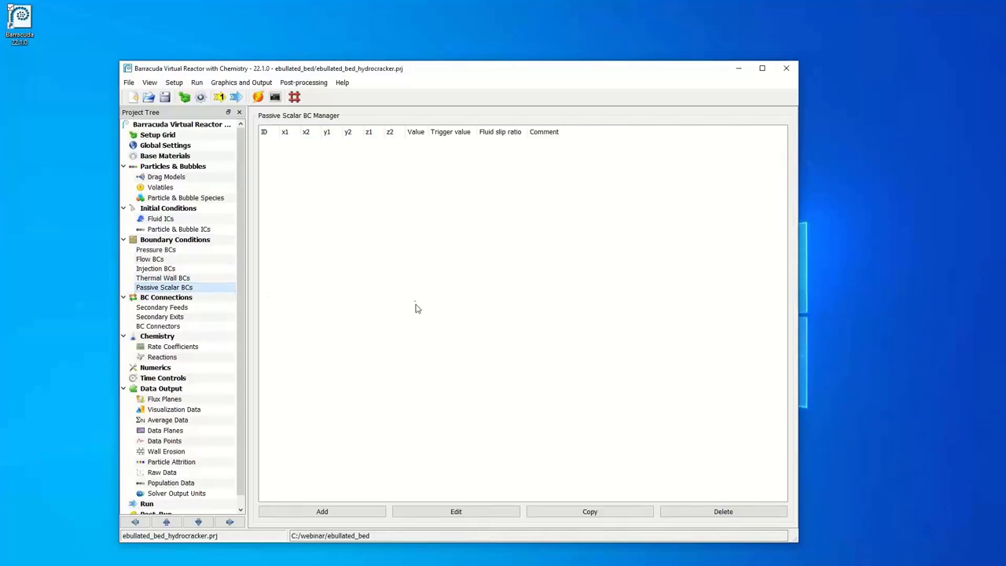
click(340, 514)
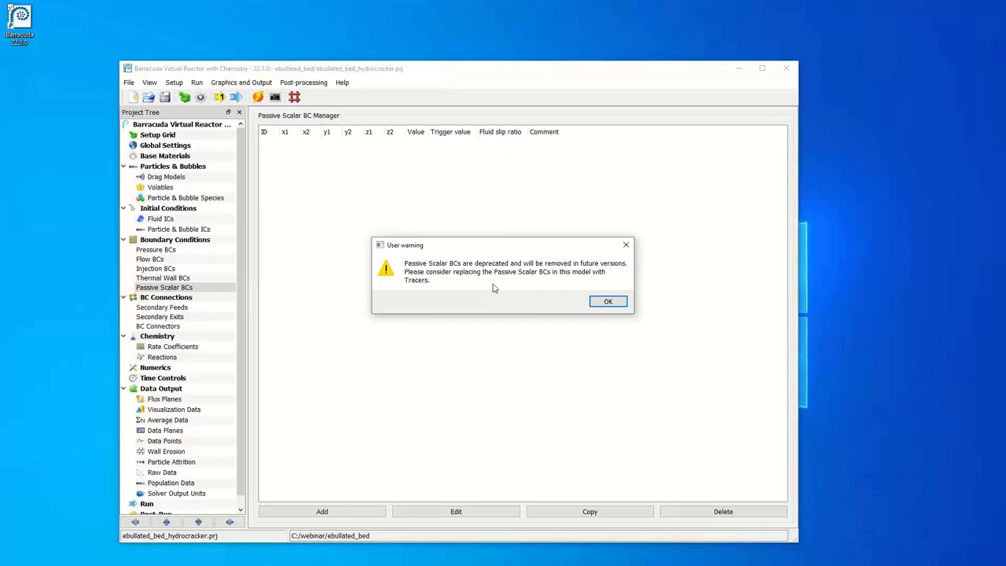
click(607, 303)
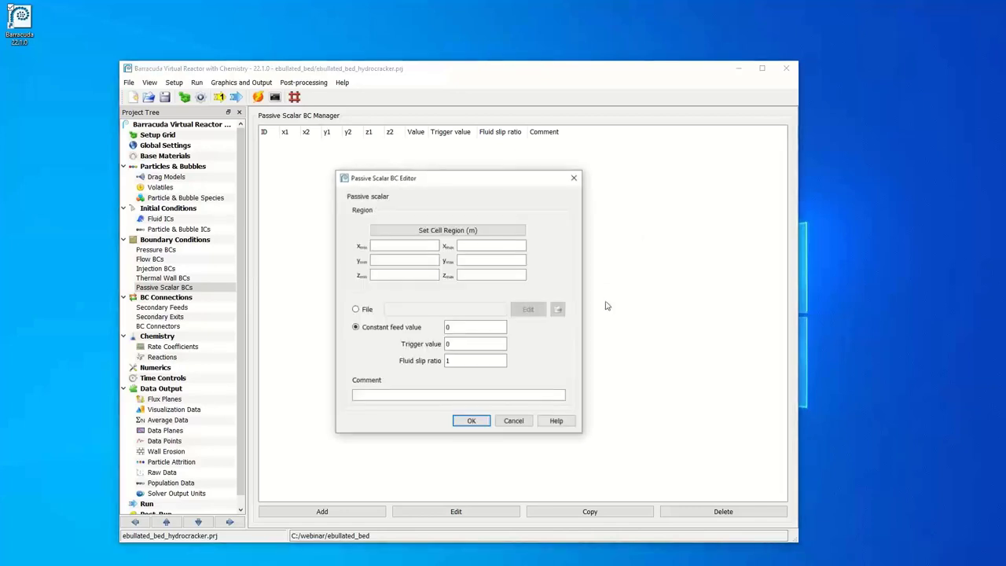
click(514, 421)
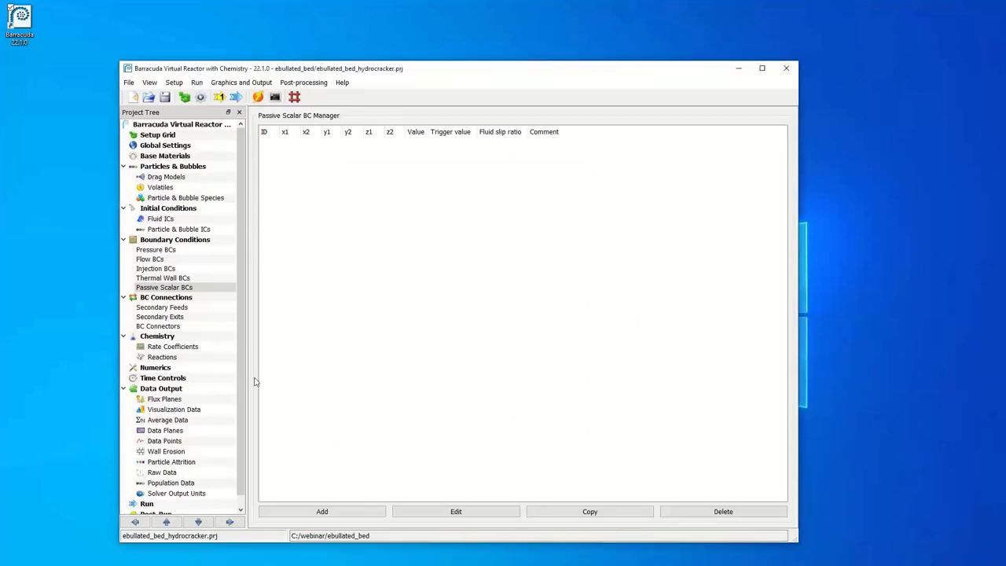
- Review rate coefficient k0 and the available coefficient types, including User-defined Expression, and leave the coefficient unchanged
click(179, 349)
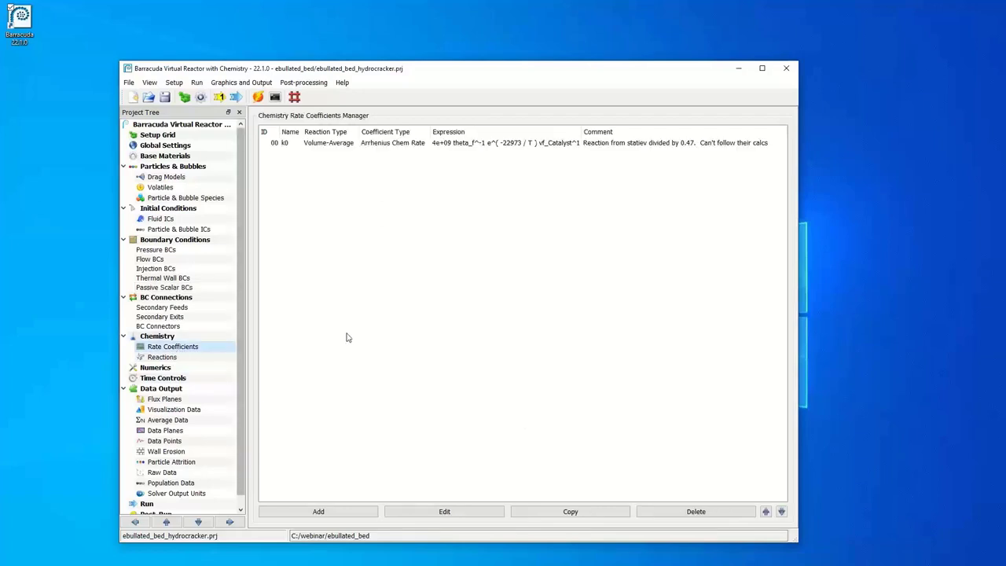
double_click(415, 145)
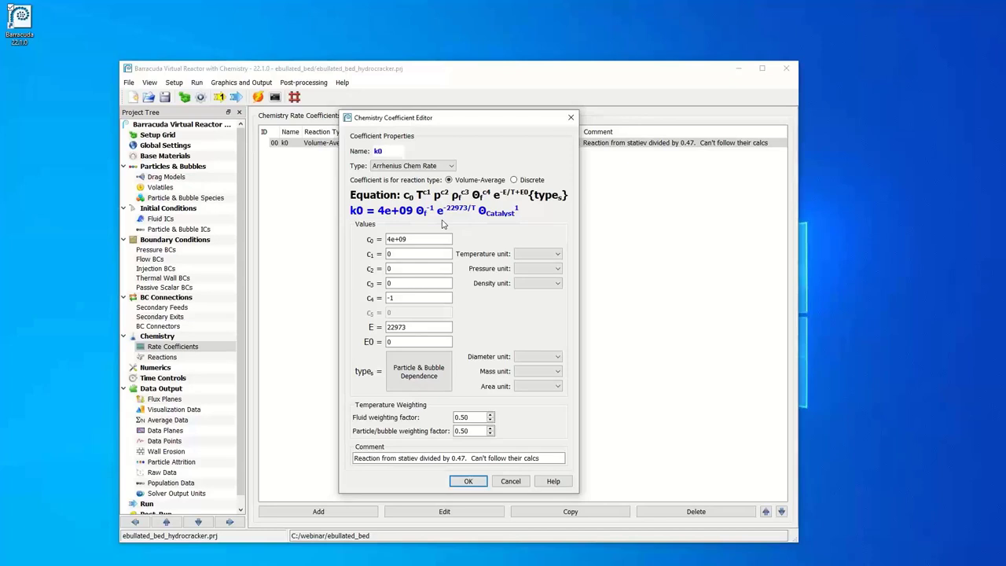
click(437, 168)
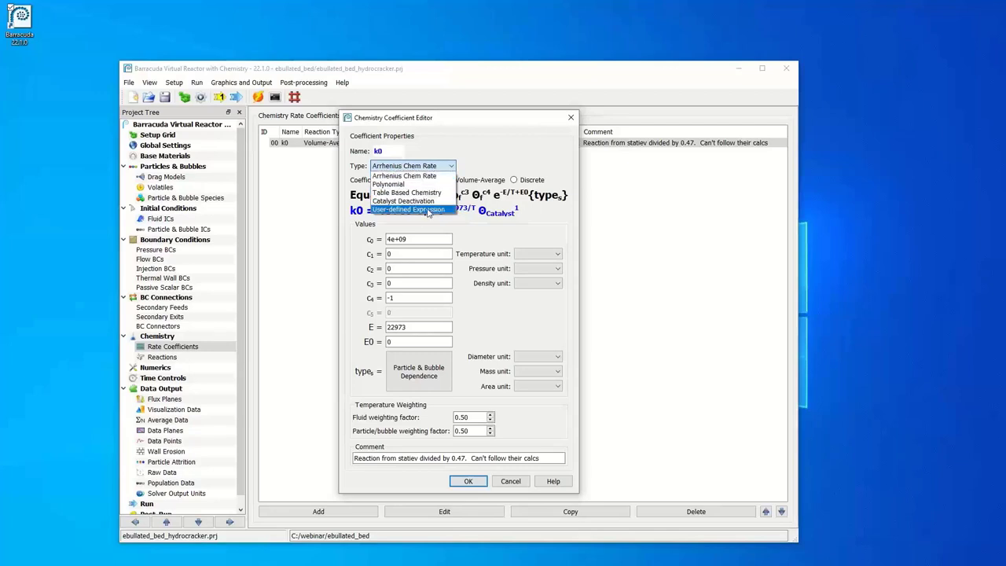
click(469, 227)
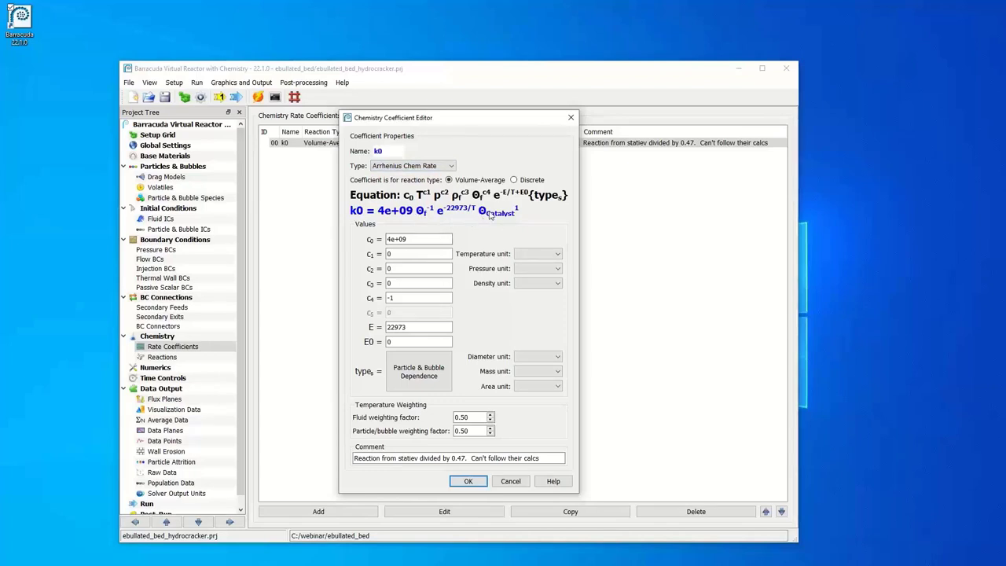
click(512, 481)
- Examine the stoichiometric equation and rate equation of the hydrocracking reaction without changing them
click(173, 358)
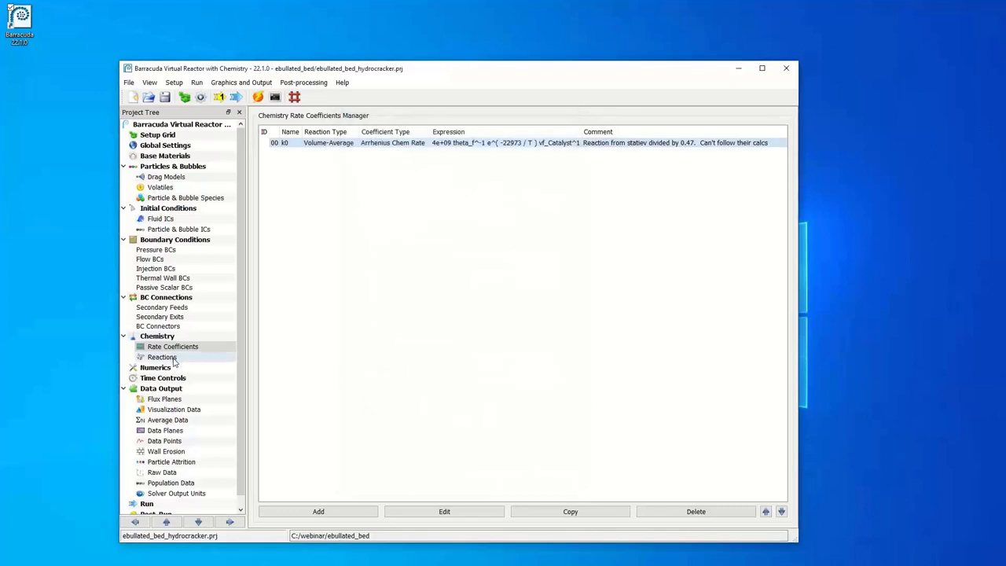
double_click(502, 145)
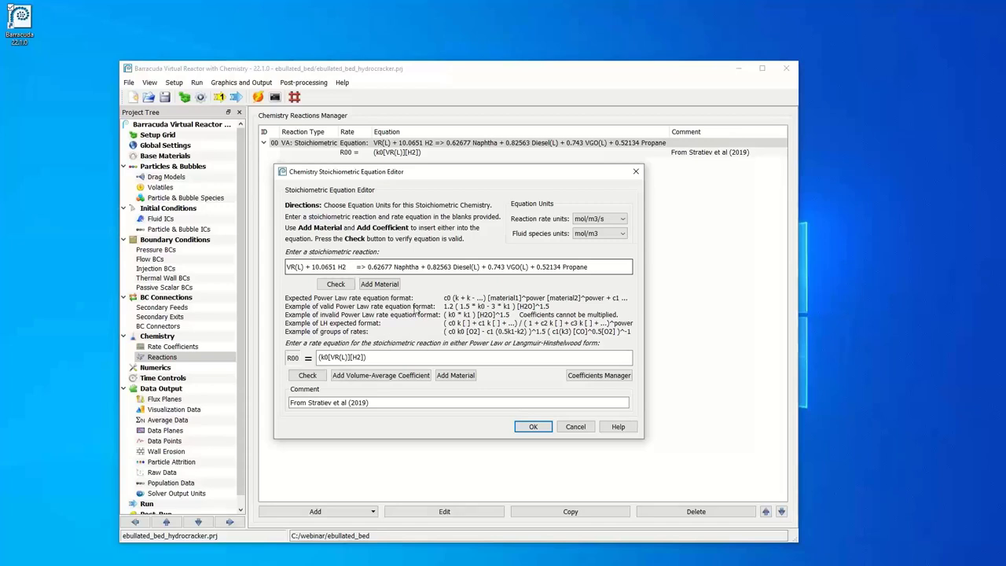
click(574, 428)
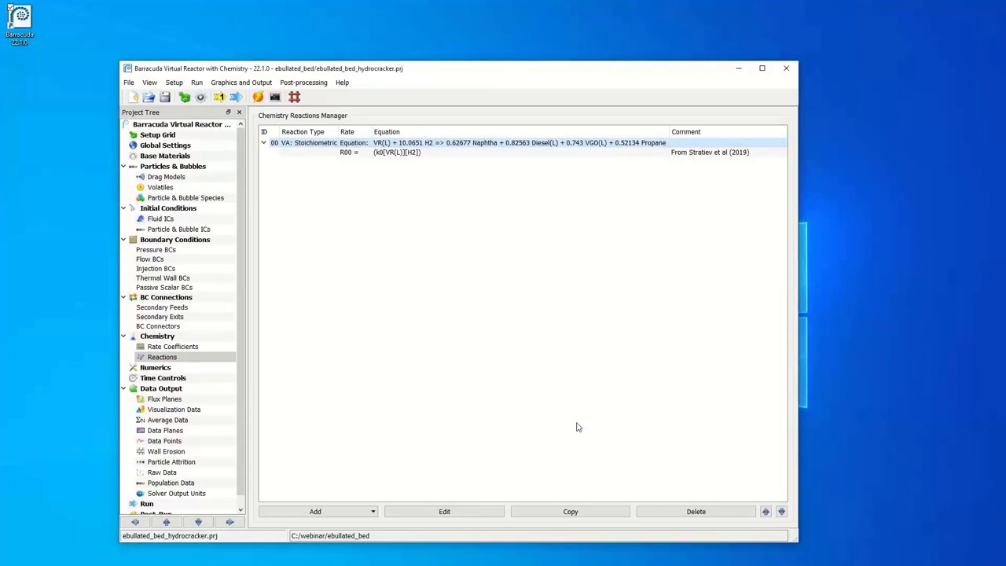
- Examine the FLUX_near_outlet flux plane's location and its raw particle/bubble and tracer data output options, without changes
click(205, 400)
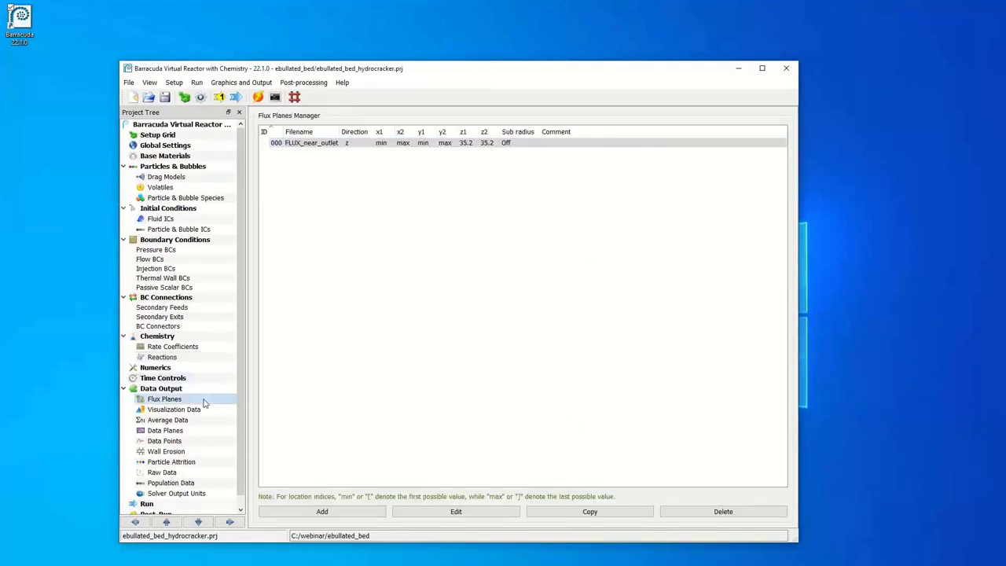
double_click(415, 146)
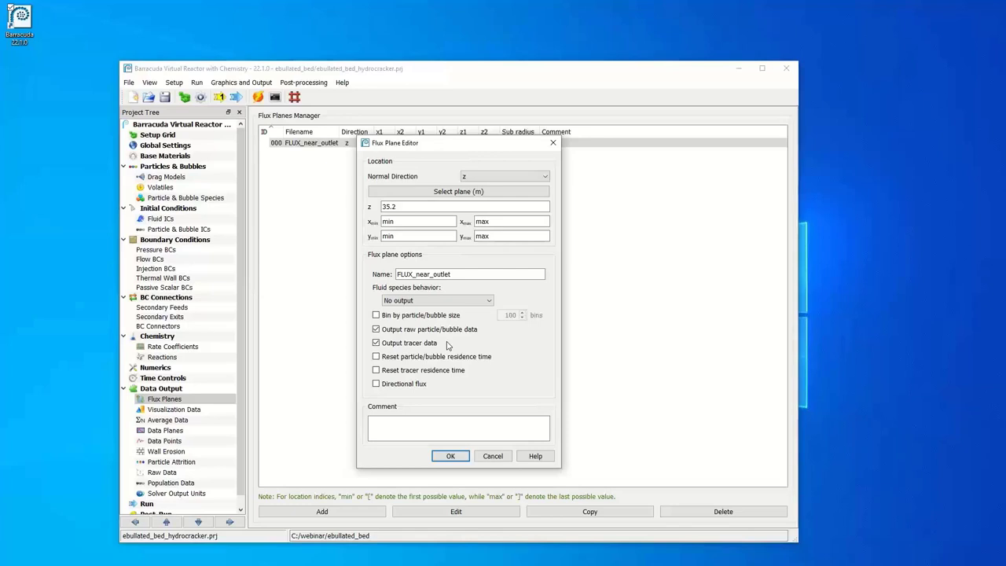
click(493, 457)
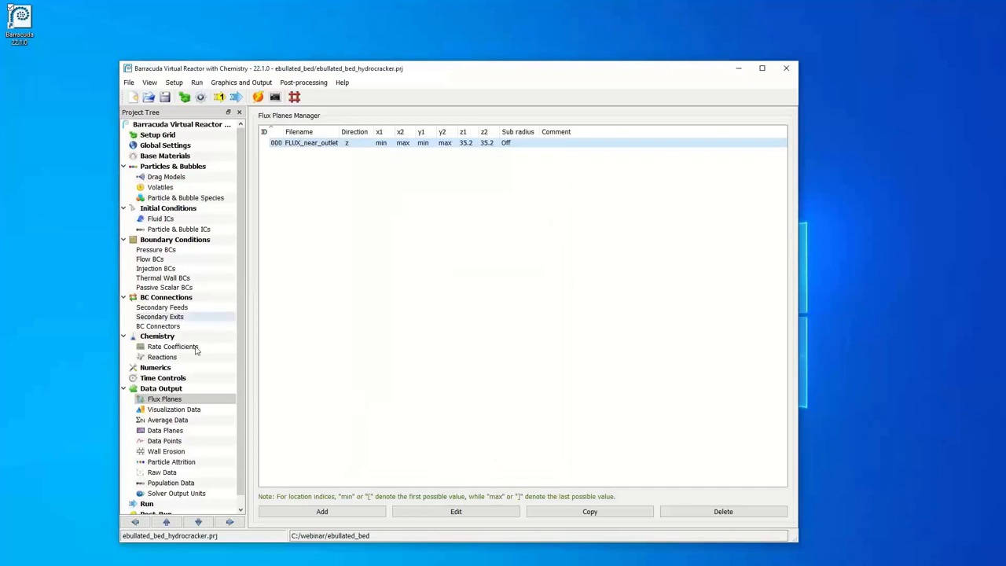
- Review the visualization data output selections and the raw data output for cells, particles and bubbles
click(179, 409)
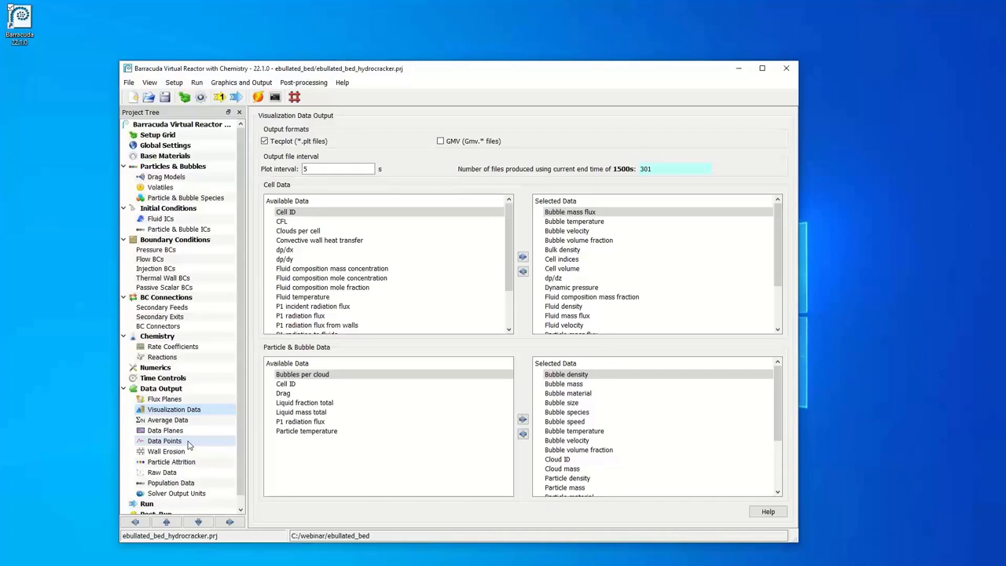
click(183, 472)
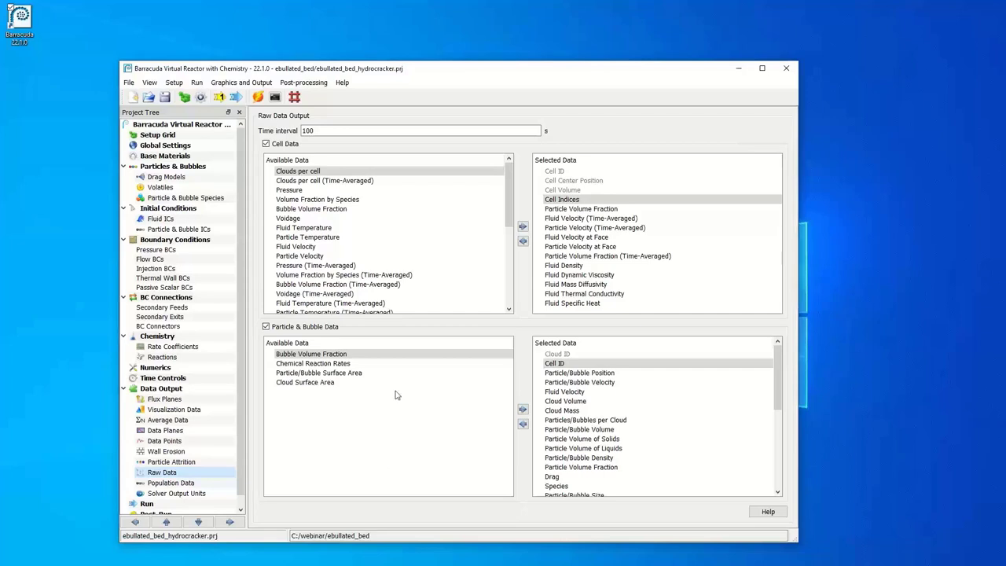
click(588, 382)
click(592, 374)
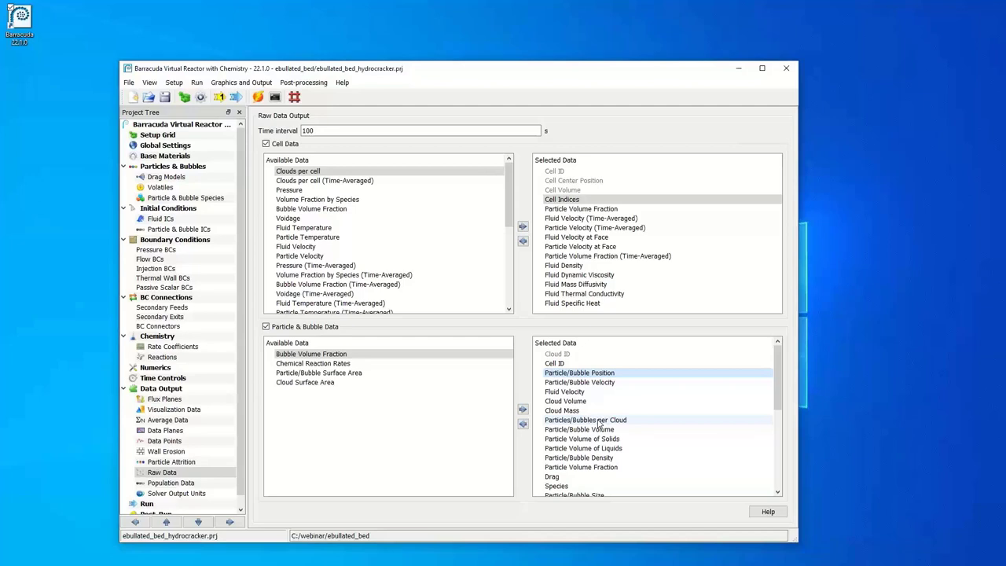
- View the model setup in Tecplot and examine the boundary conditions at the reactor's lower end up close
scroll(181, 471, down, 1)
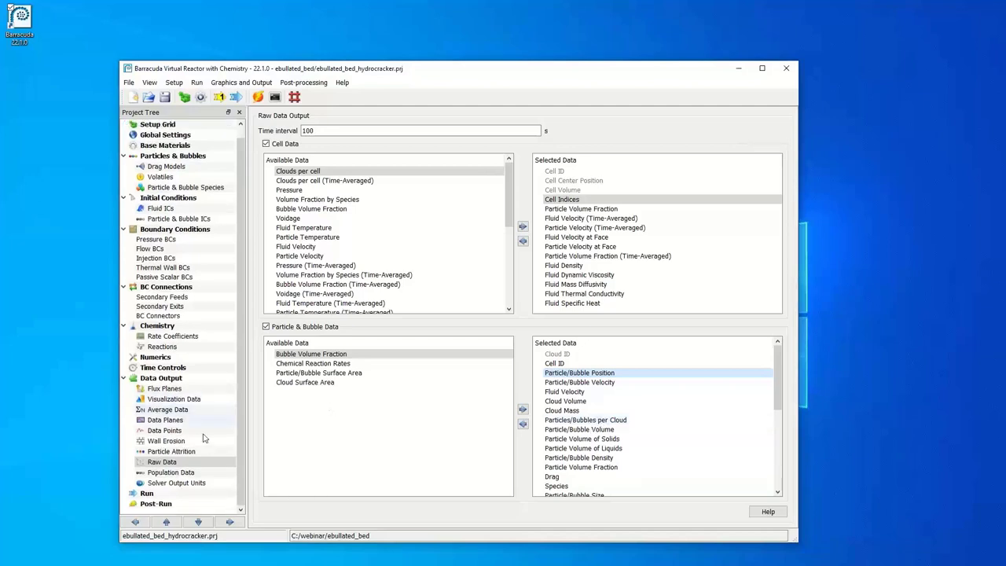
click(147, 493)
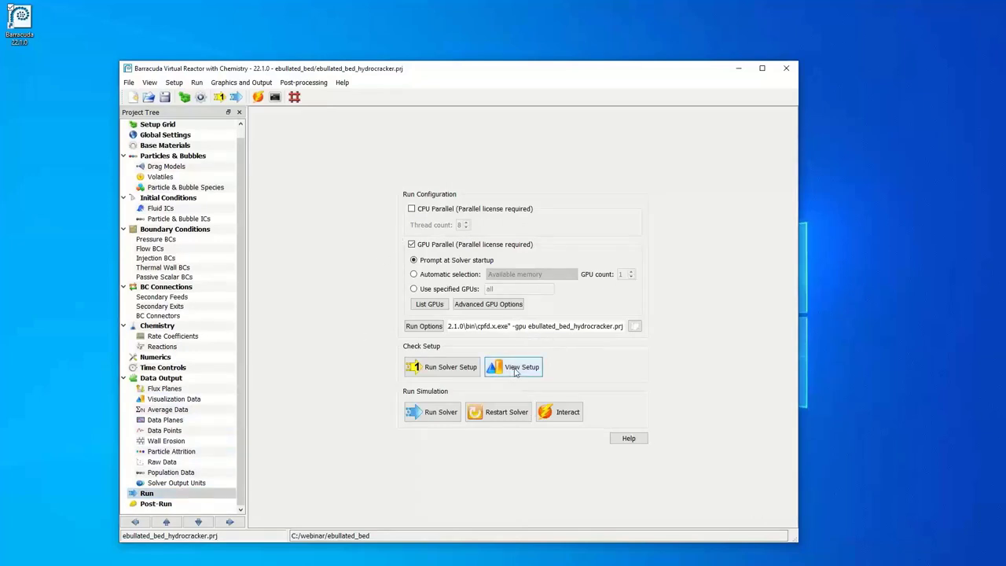
click(516, 369)
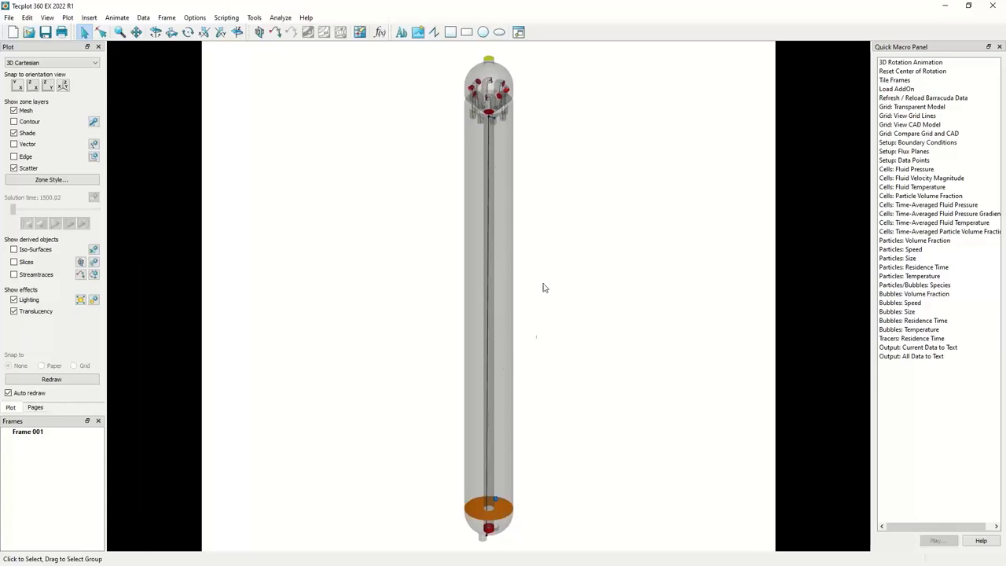
scroll(500, 278, up, 2)
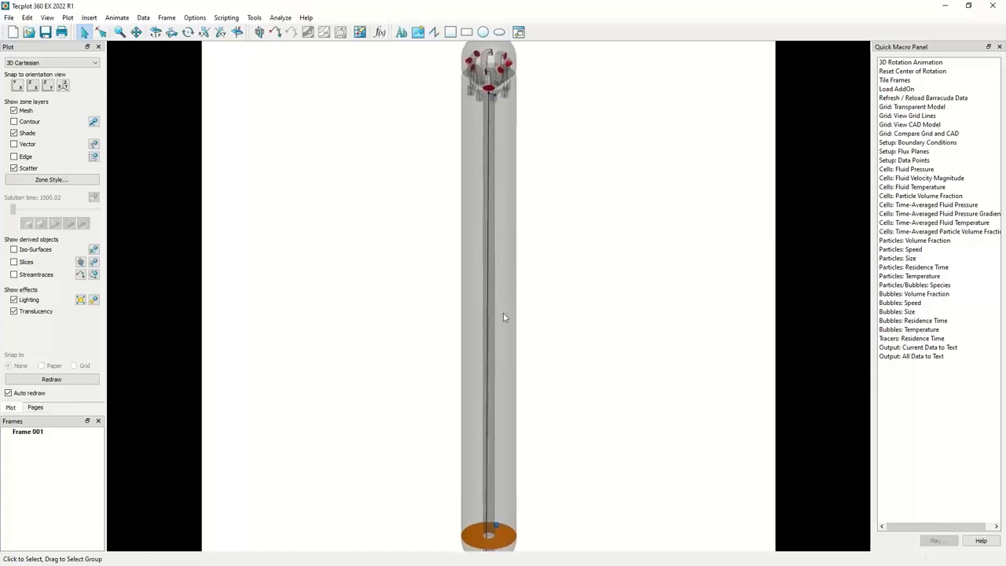
drag(541, 416, 550, 276)
scroll(526, 450, up, 2)
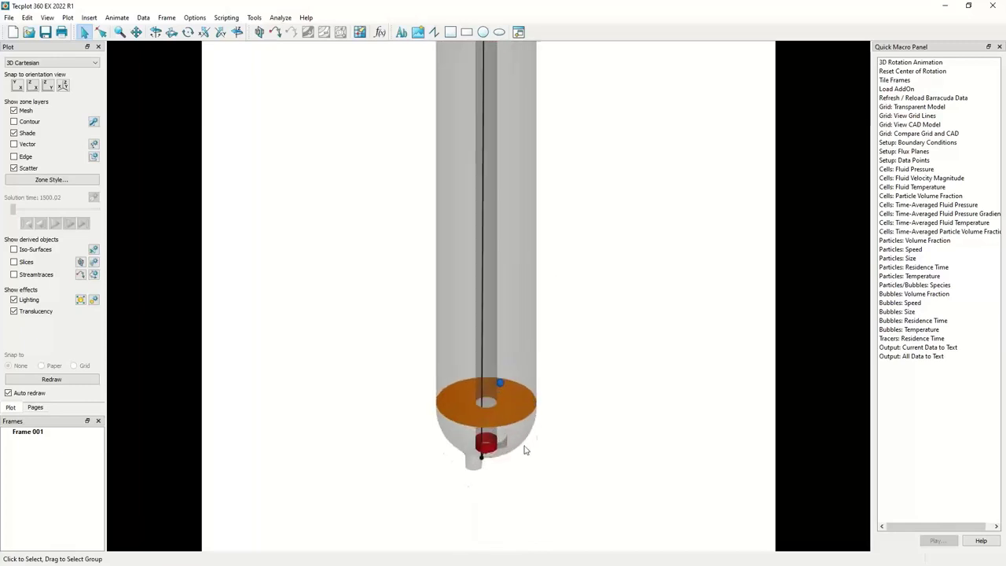
scroll(526, 450, up, 1)
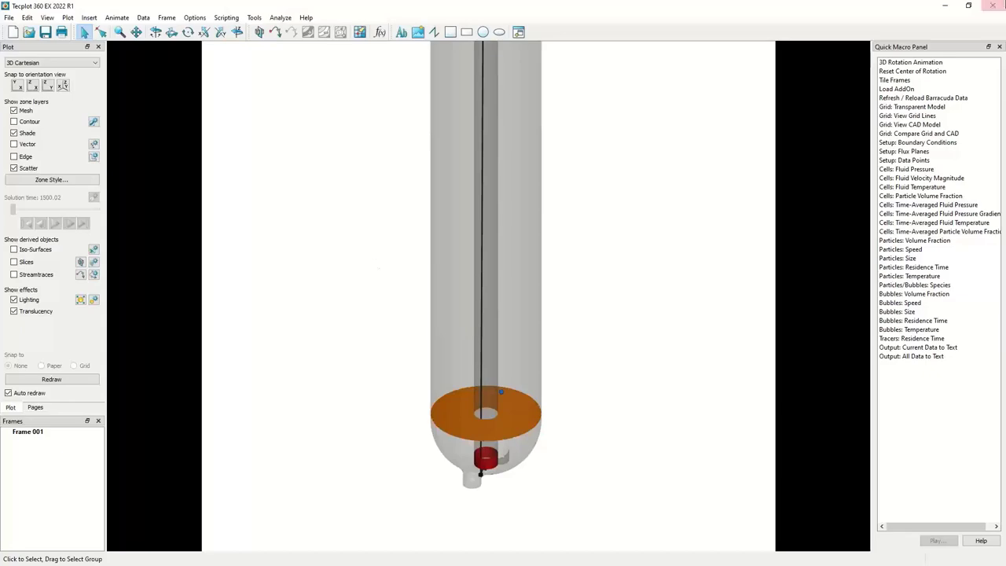
- Close the setup view, discarding its layout changes, and open the simulation results in Tecplot from the post-run options
click(994, 5)
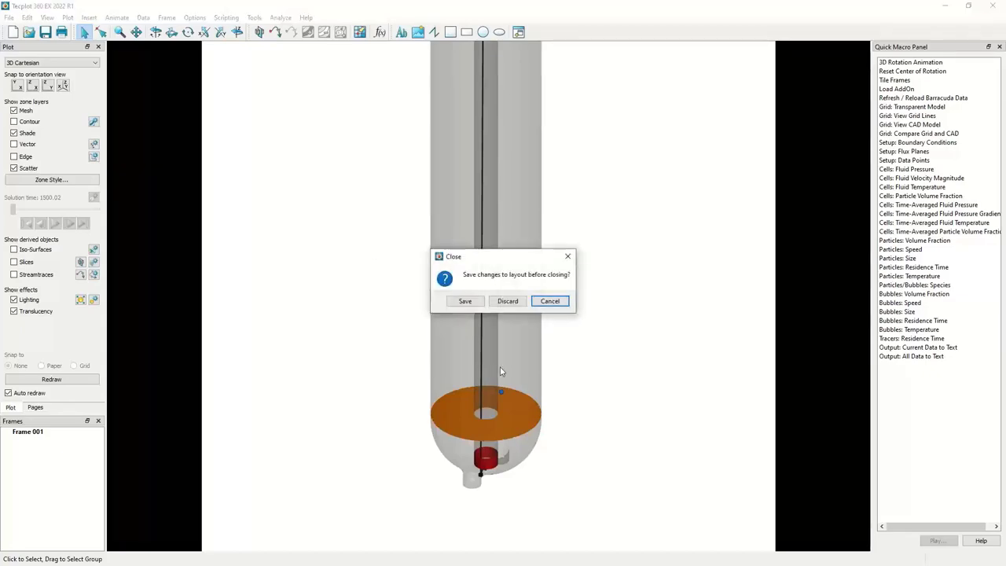
click(507, 302)
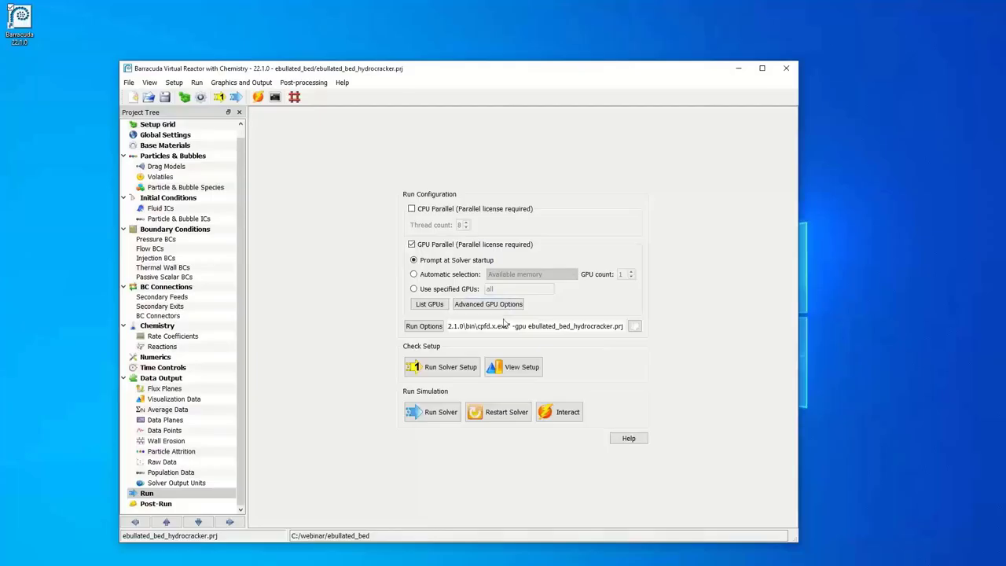
click(156, 503)
click(493, 273)
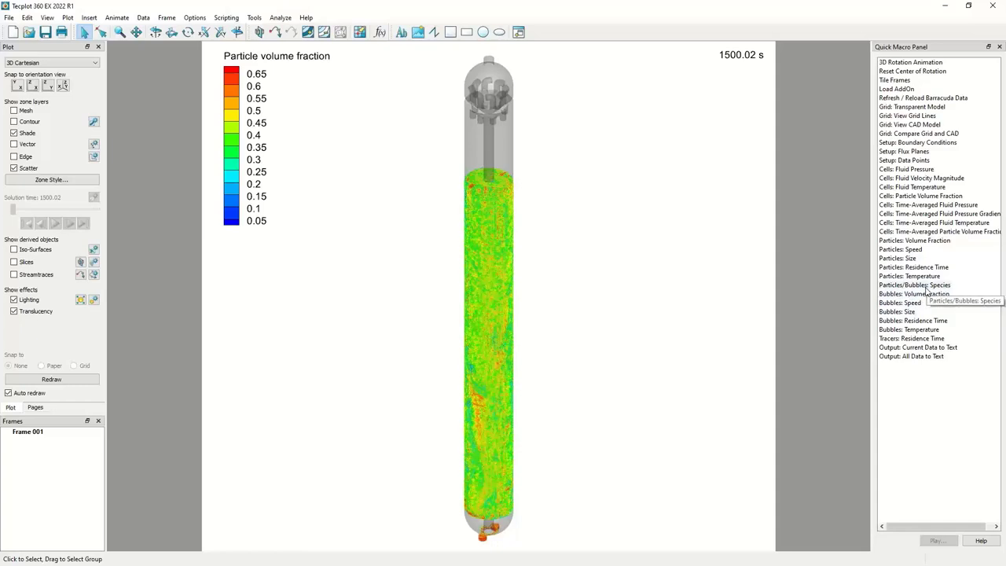
- View the reactor results coloured by particle/bubble species, bubble volume fraction, bubble speed and bubble size in turn
double_click(926, 286)
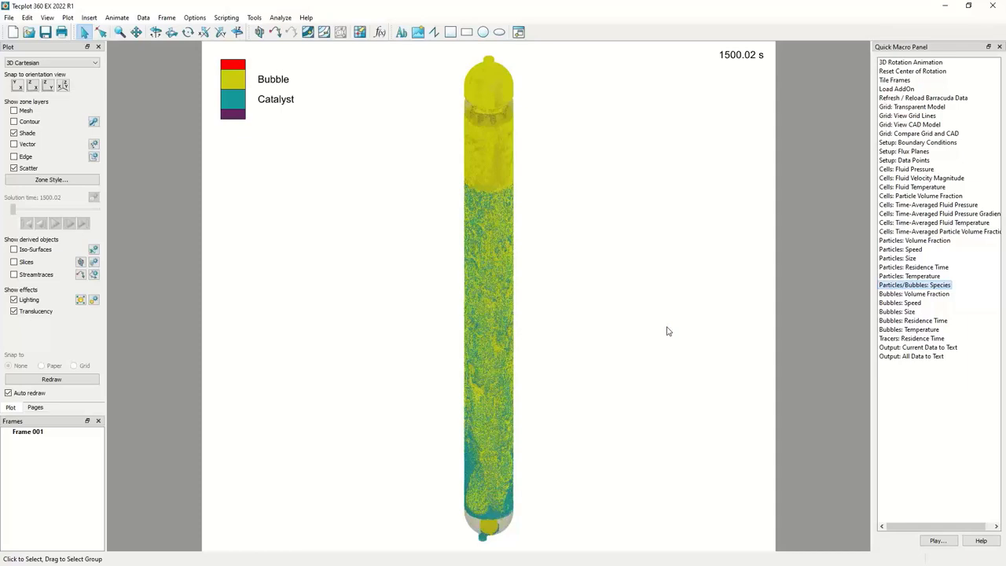
double_click(918, 295)
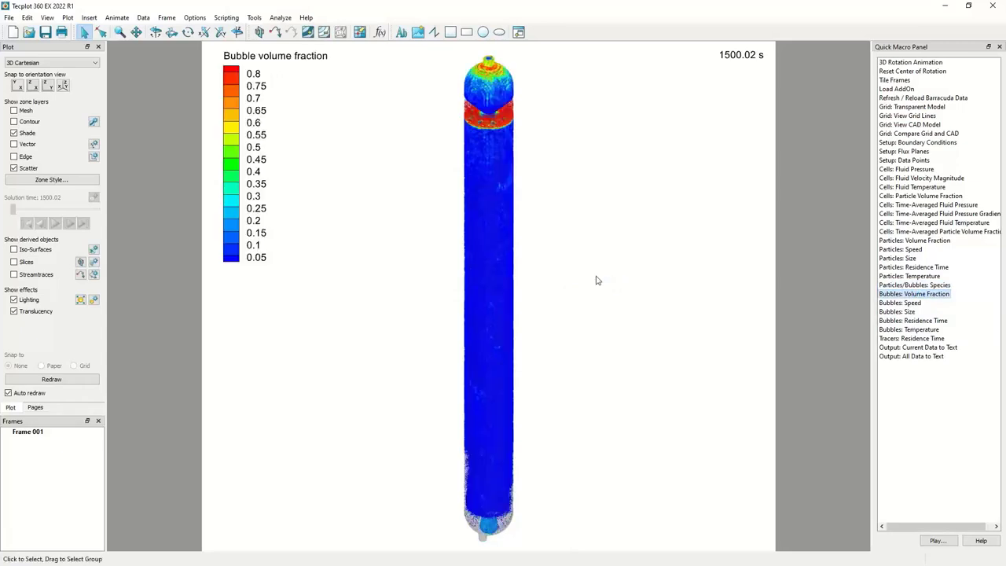
double_click(915, 303)
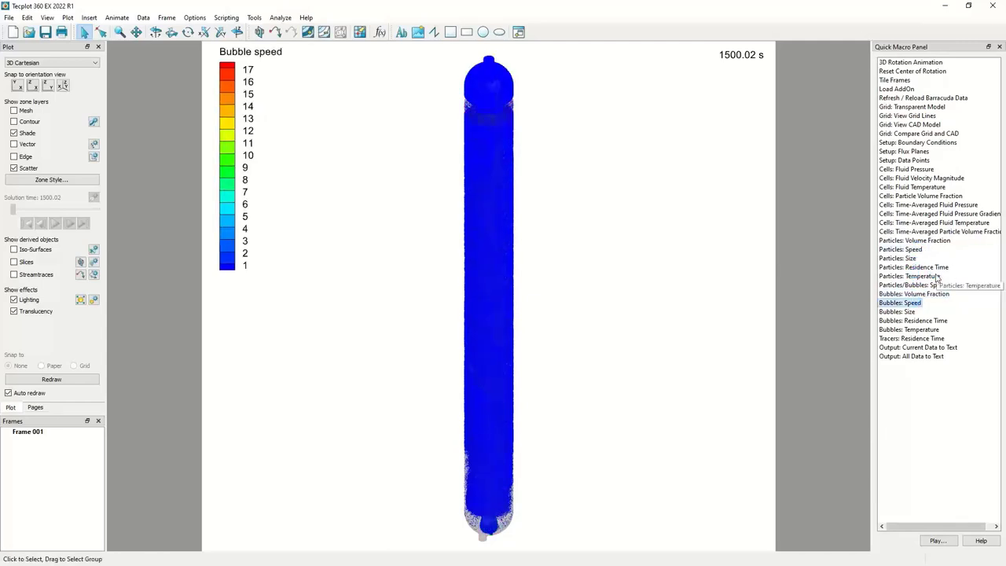
double_click(897, 311)
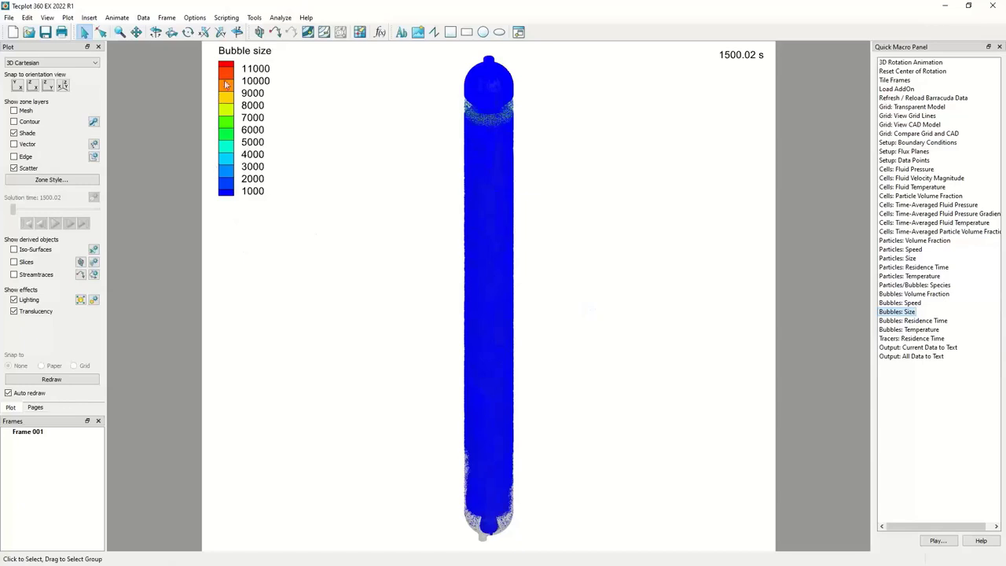
- Examine the data set information for the Bubbles, Particles and Tracers zones in an enlarged window
click(143, 18)
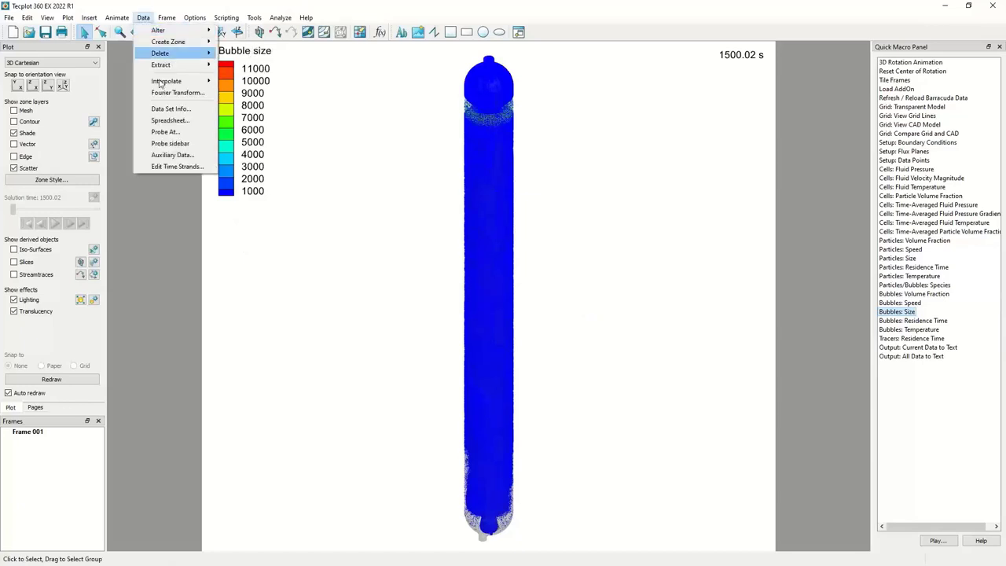
click(168, 110)
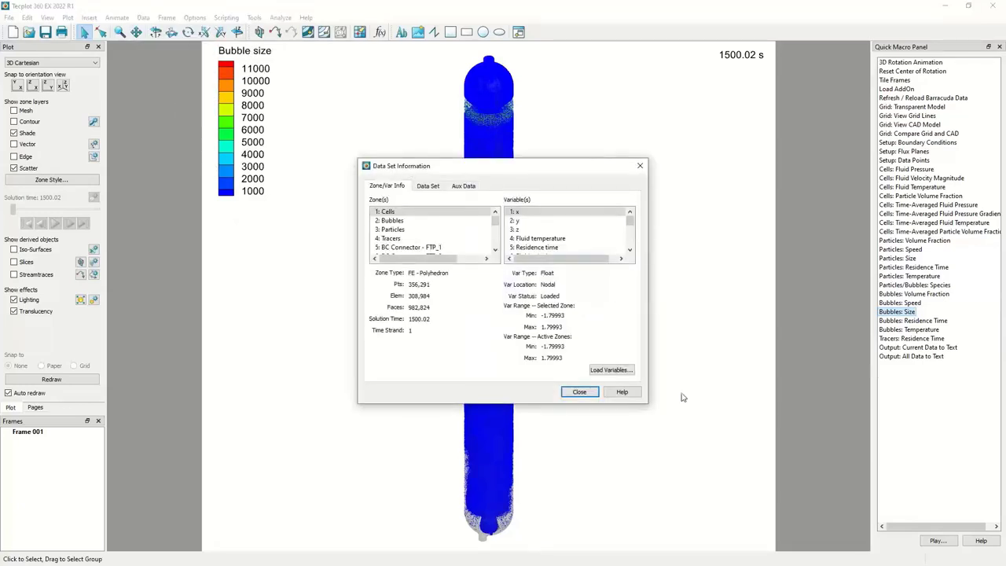
drag(651, 411, 717, 506)
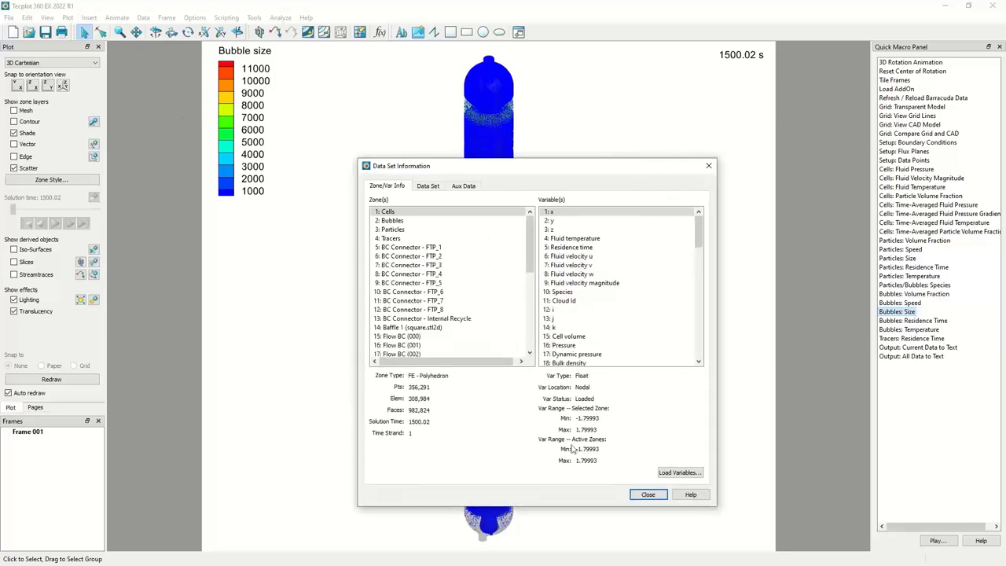
click(404, 221)
click(404, 229)
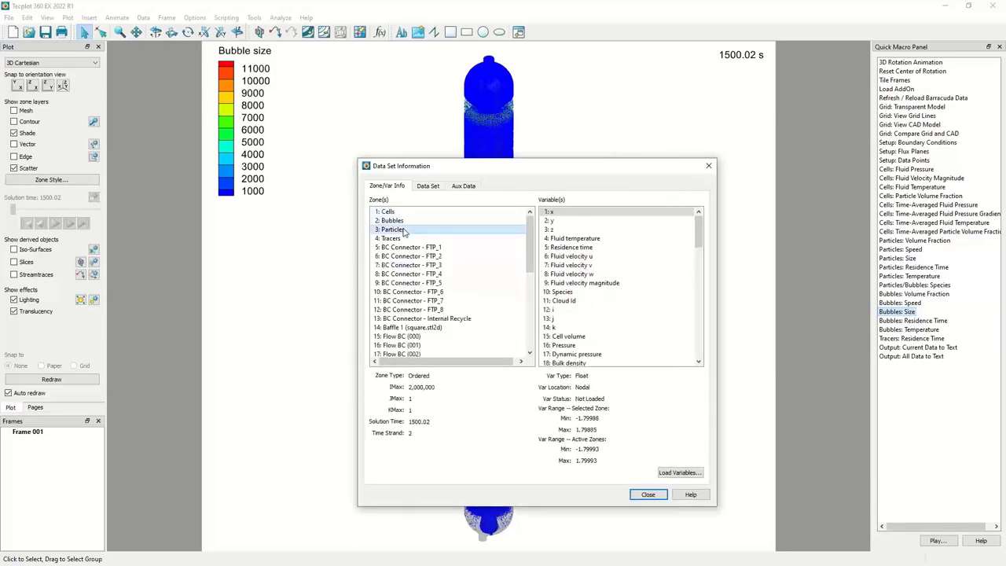
click(404, 239)
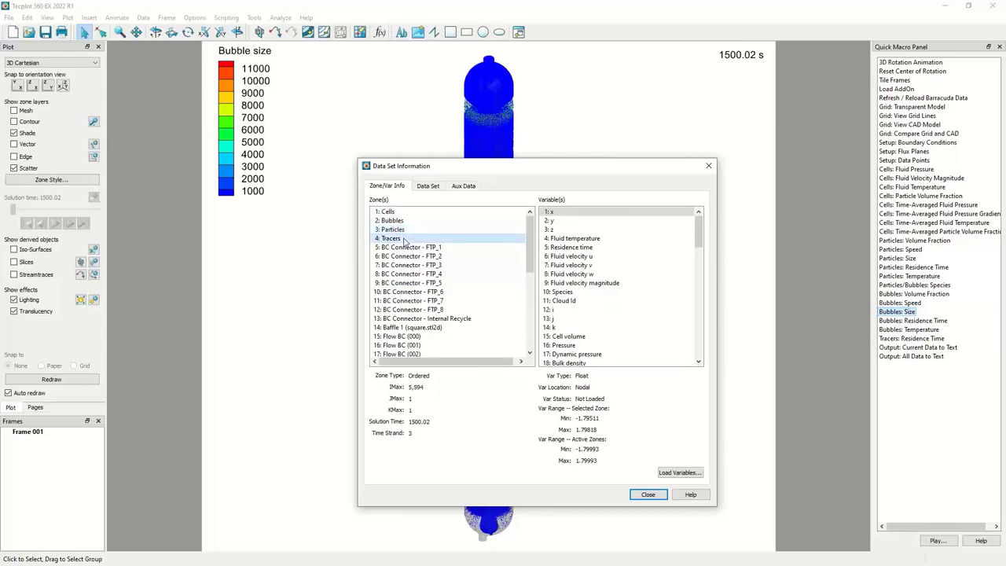